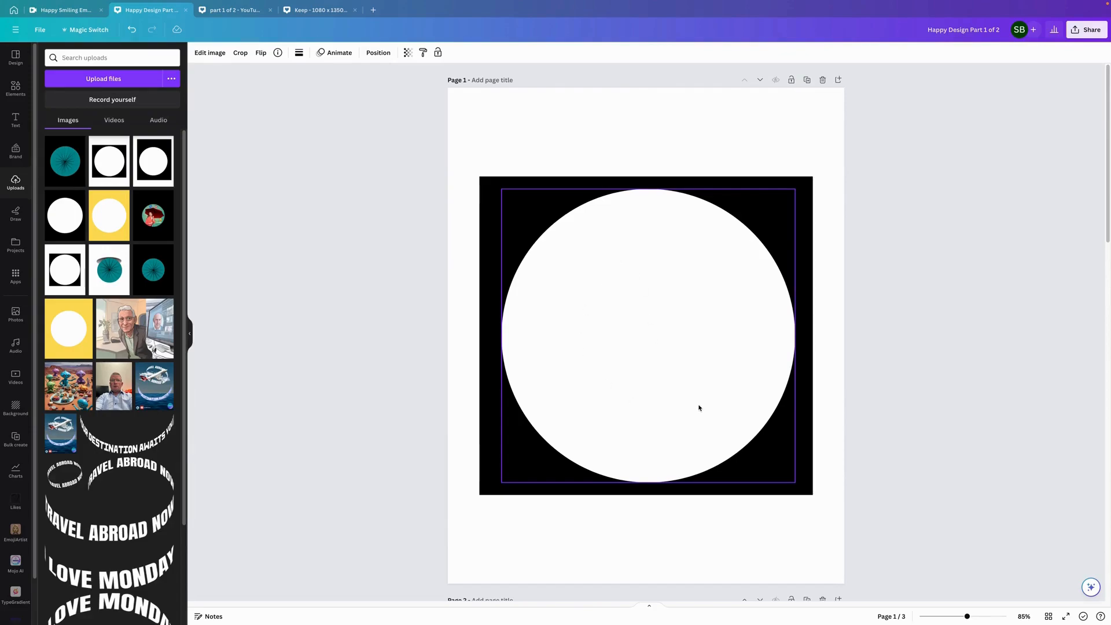
# Look over the design's three pages and add the Glowing Yellow Dot Light element to page 2
pyautogui.click(354, 430)
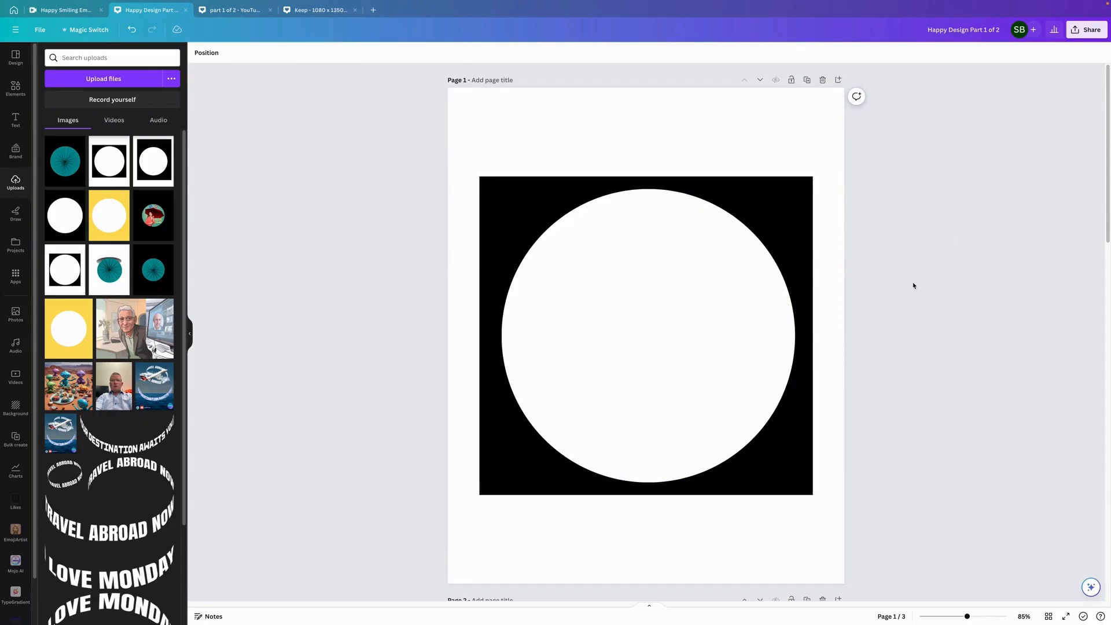
pyautogui.moveTo(1103, 189); pyautogui.dragTo(1069, 359)
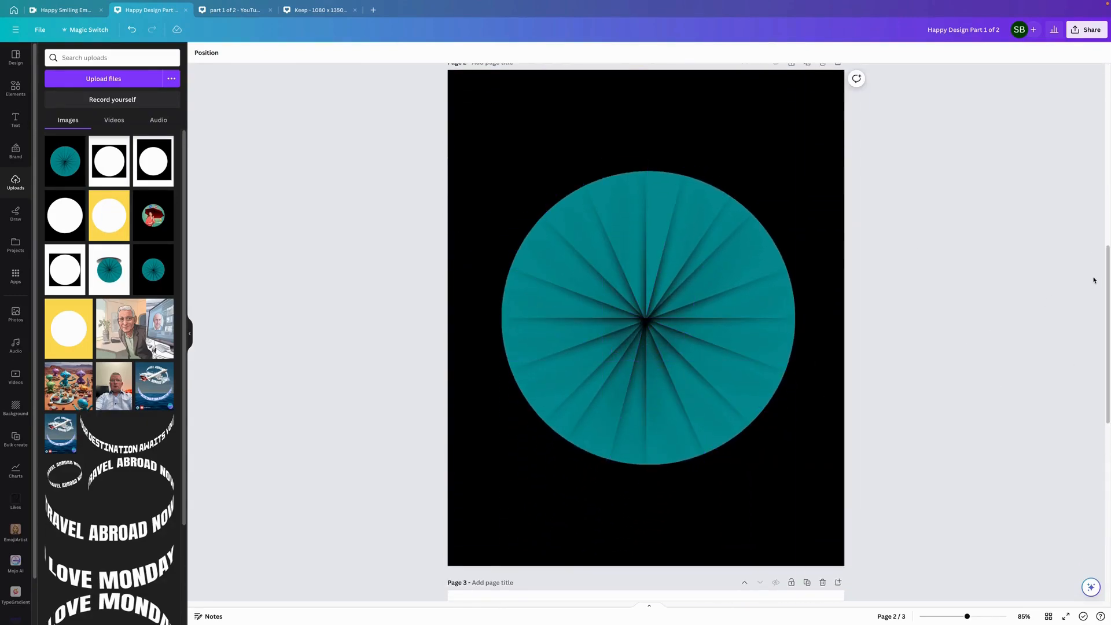
pyautogui.scroll(-5, 1082, 409)
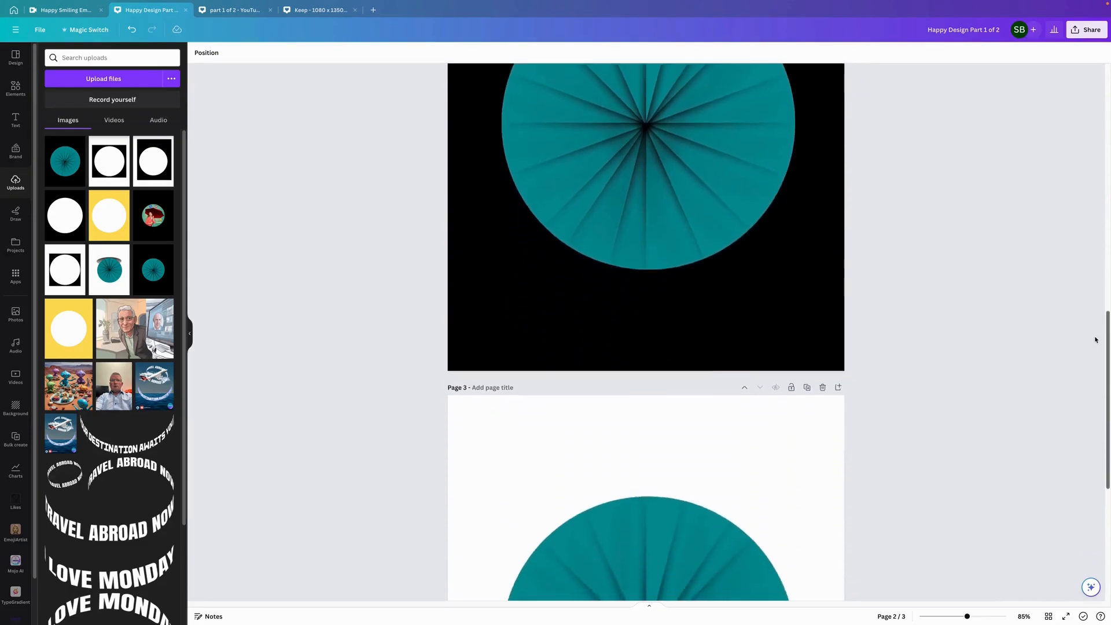
pyautogui.scroll(-2, 1083, 408)
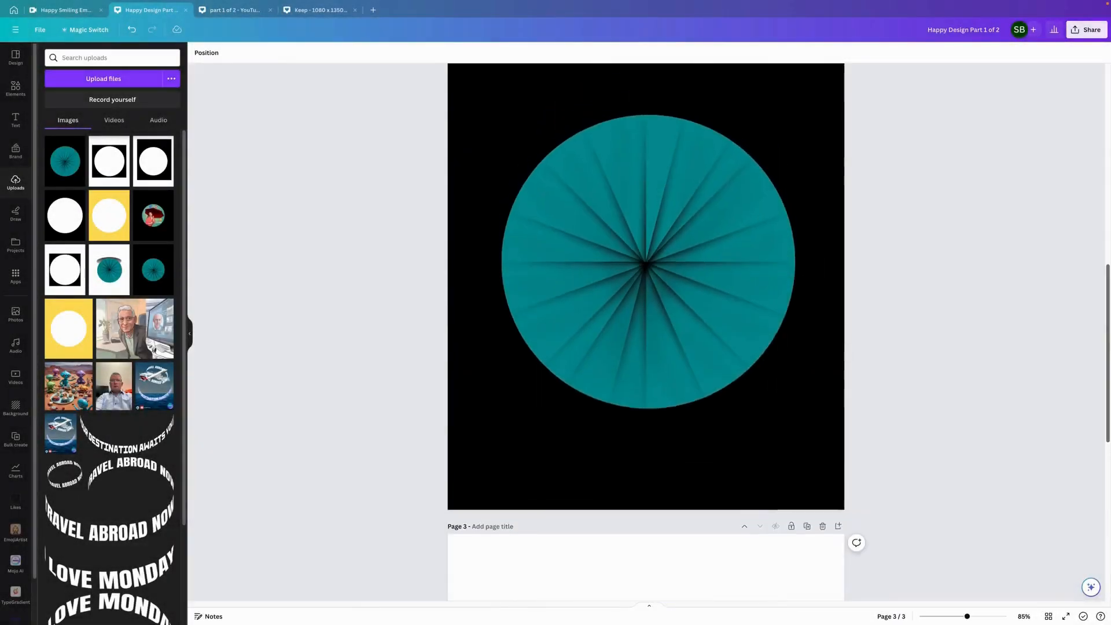
pyautogui.scroll(2, 718, 338)
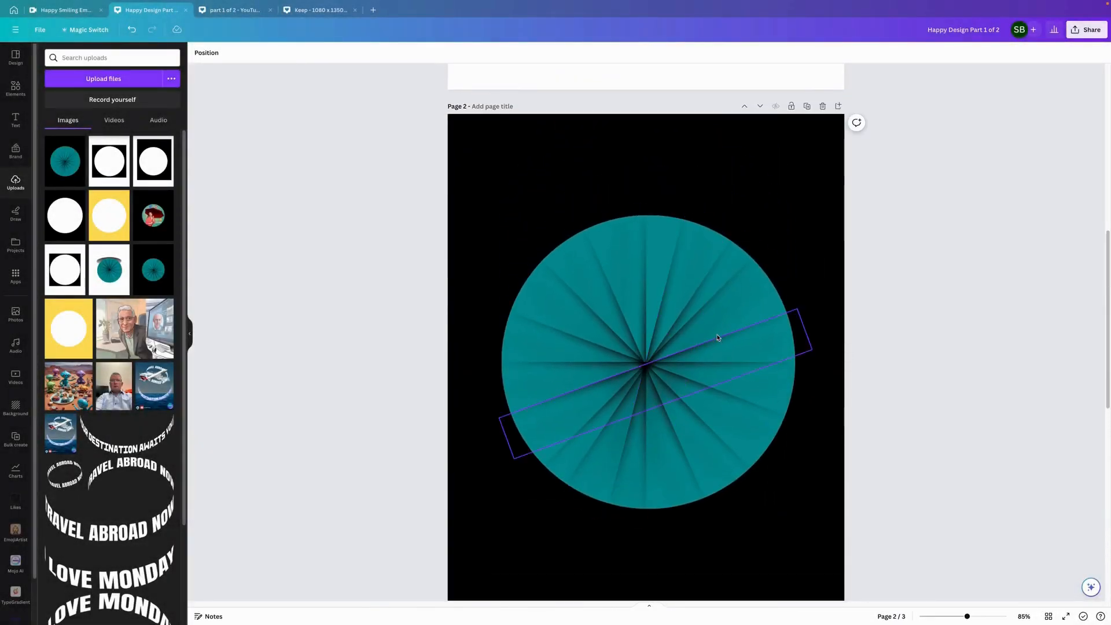
pyautogui.click(16, 88)
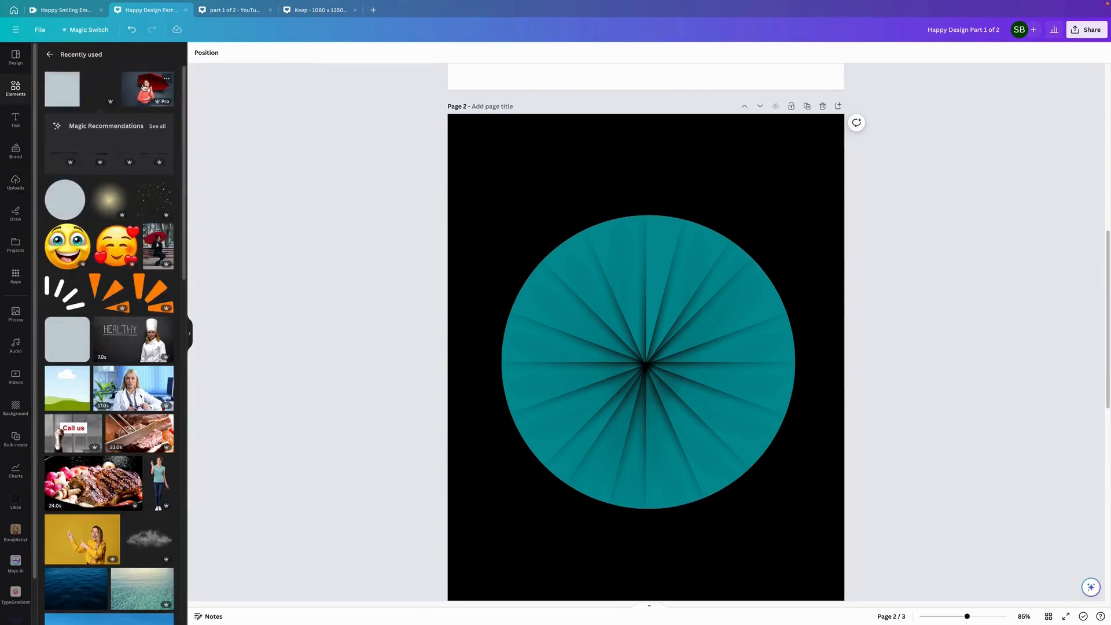
pyautogui.click(123, 188)
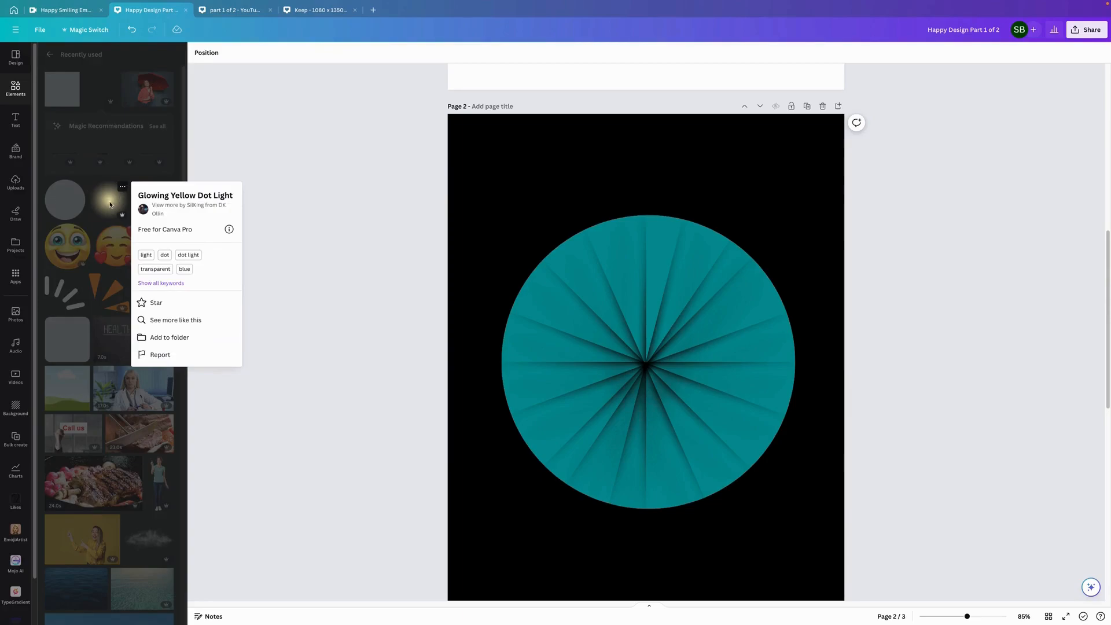
pyautogui.click(109, 203)
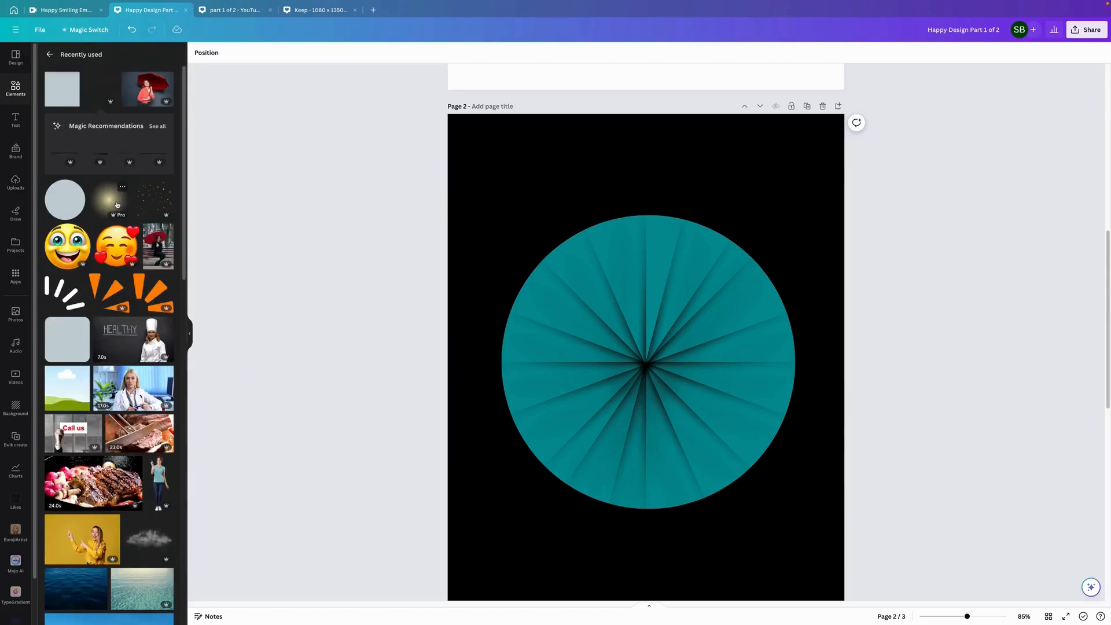
pyautogui.click(110, 203)
# Enlarge the yellow glow to nearly the page's width and place it over the teal circle, slightly above its centre
pyautogui.moveTo(639, 355); pyautogui.dragTo(631, 359)
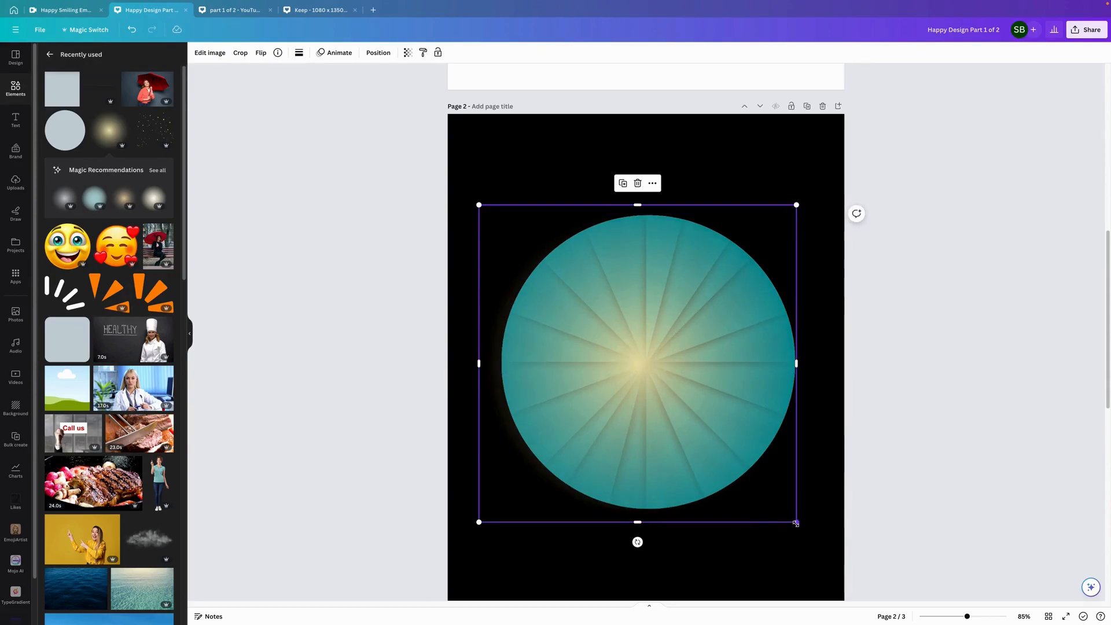
pyautogui.moveTo(796, 523); pyautogui.dragTo(837, 562)
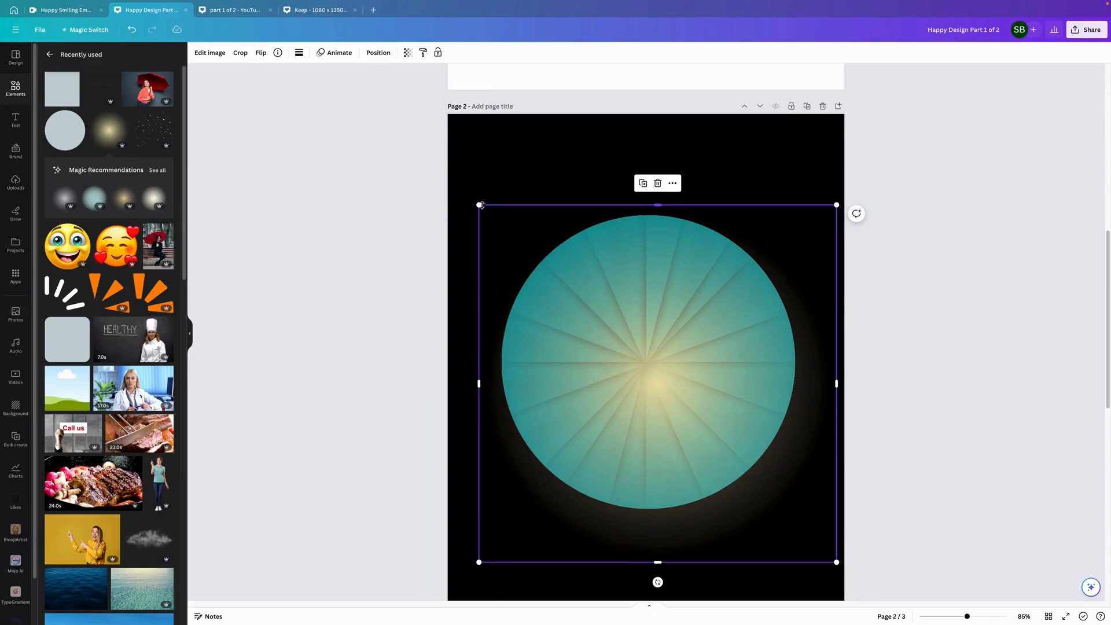
pyautogui.moveTo(481, 206); pyautogui.dragTo(450, 170)
pyautogui.moveTo(625, 387); pyautogui.dragTo(642, 354)
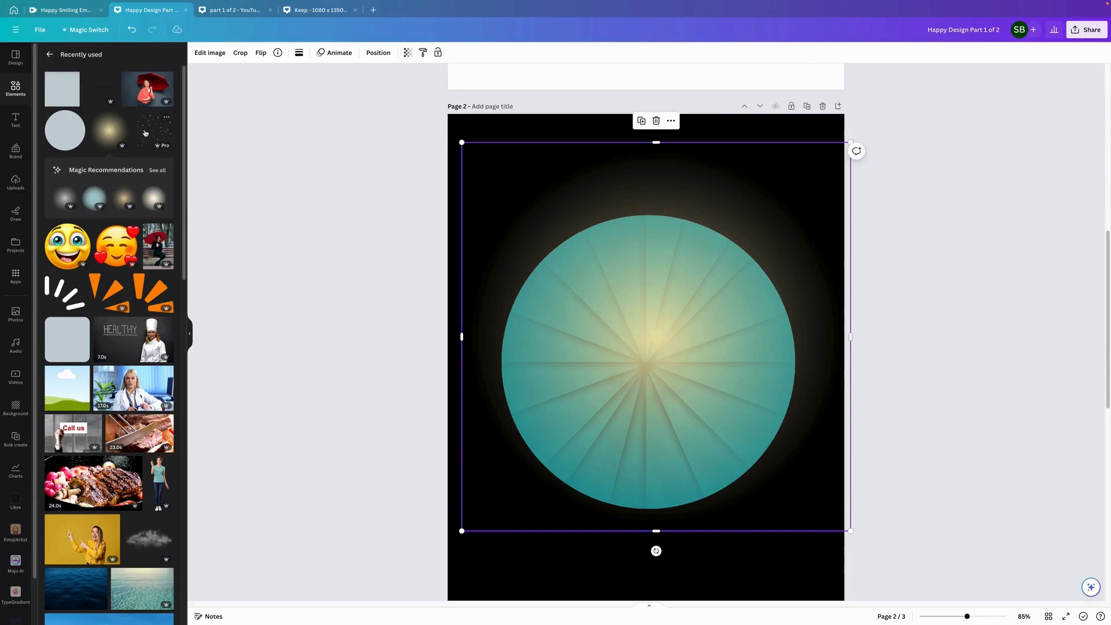
# Add the gold sparkle dots to page 2, placing one set over the circle's upper left and a duplicate over its upper right
pyautogui.click(146, 133)
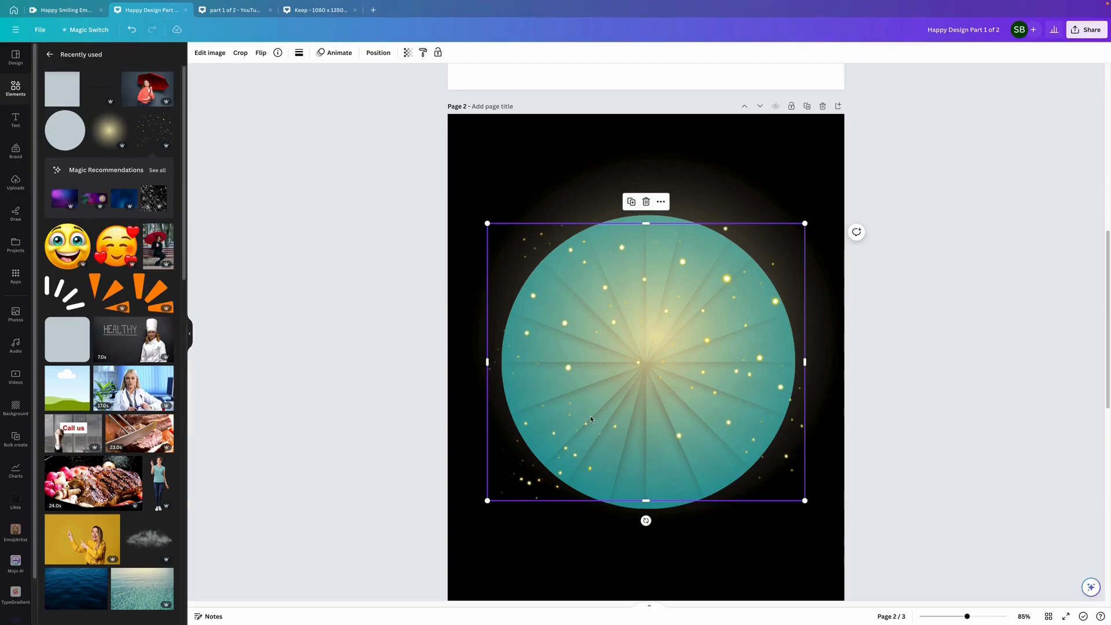
pyautogui.moveTo(597, 426); pyautogui.dragTo(528, 401)
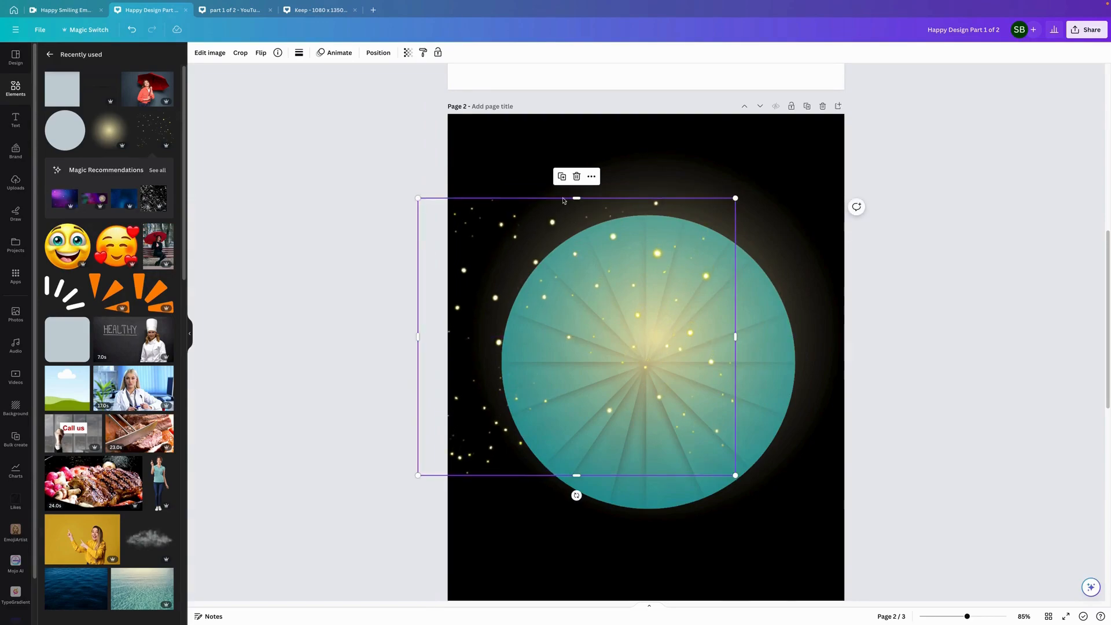
pyautogui.moveTo(520, 342); pyautogui.dragTo(624, 327)
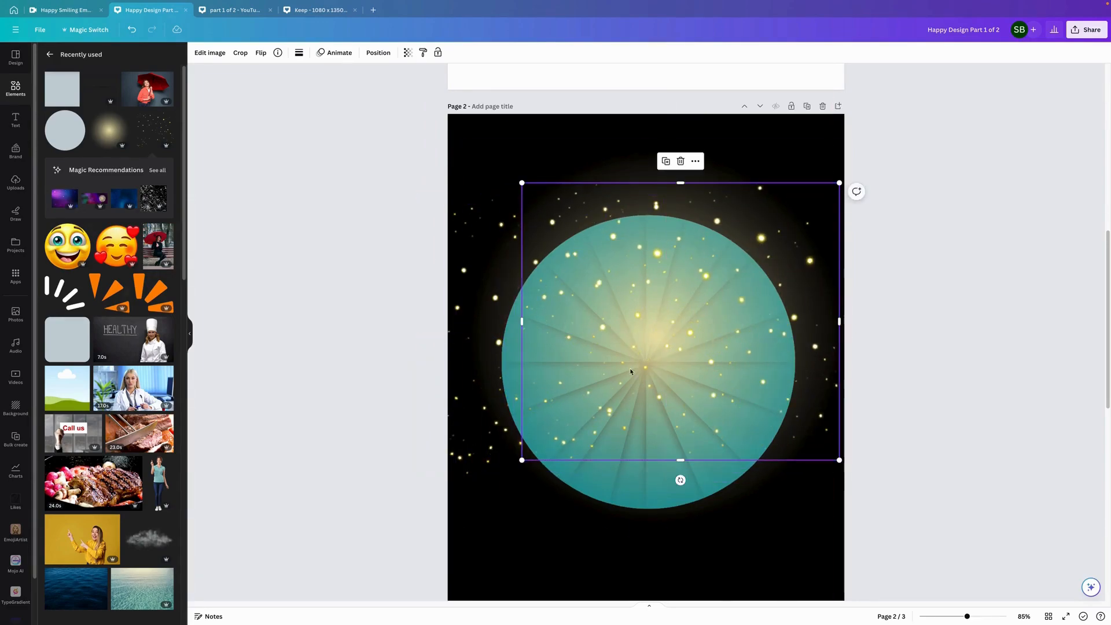
# Duplicate the gold sparkles again, rotate the copy and place it over the lower right of page 2
pyautogui.click(665, 163)
pyautogui.moveTo(703, 302); pyautogui.dragTo(647, 425)
pyautogui.moveTo(728, 585); pyautogui.dragTo(600, 523)
pyautogui.moveTo(791, 536); pyautogui.dragTo(715, 486)
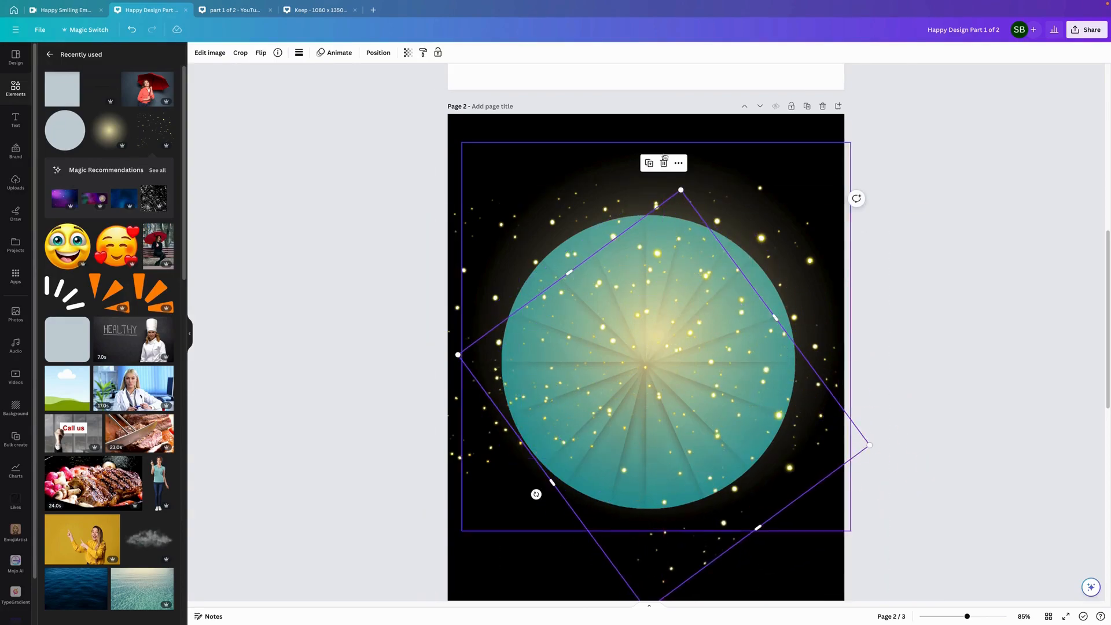
# Place another sparkle copy over the lower left of page 2, partly off the page, and adjust its rotation
pyautogui.moveTo(670, 387); pyautogui.dragTo(547, 381)
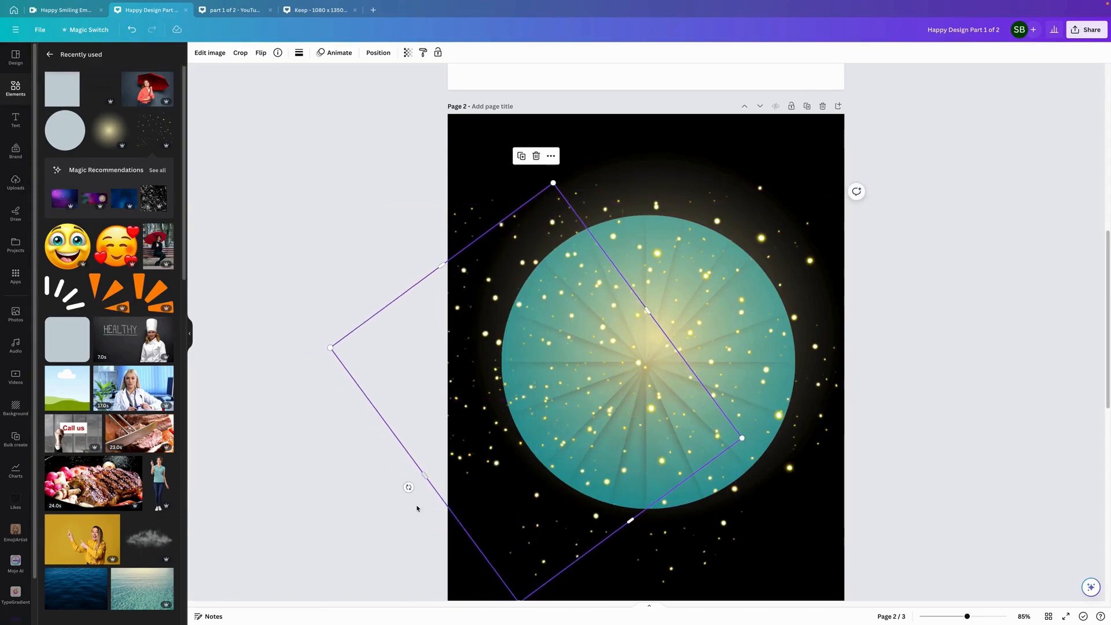
pyautogui.moveTo(408, 487); pyautogui.dragTo(392, 457)
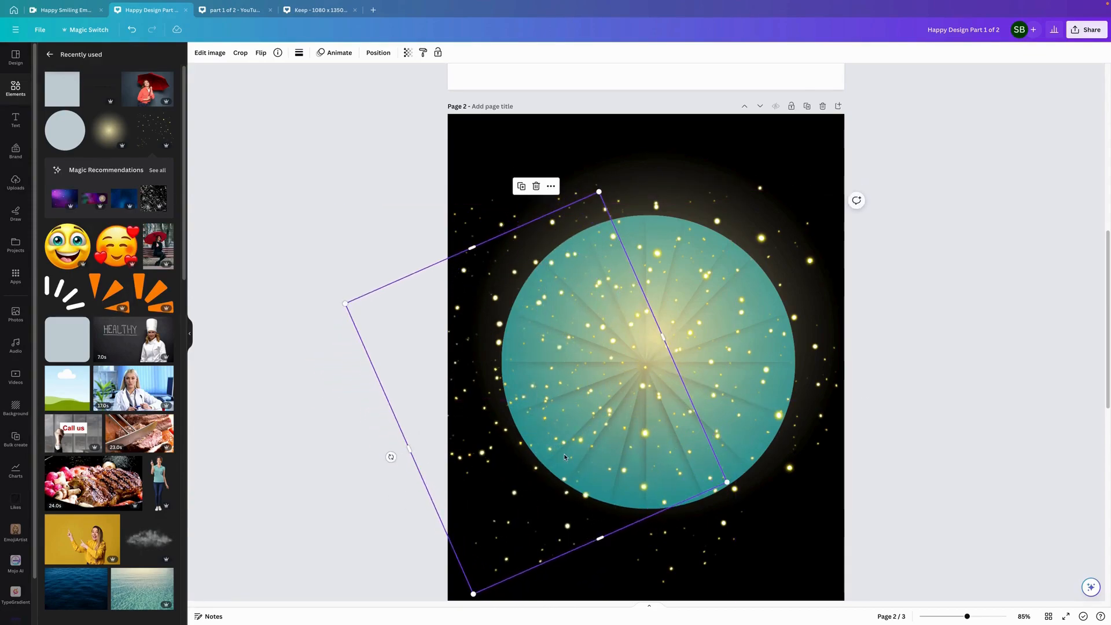
pyautogui.moveTo(565, 458); pyautogui.dragTo(573, 455)
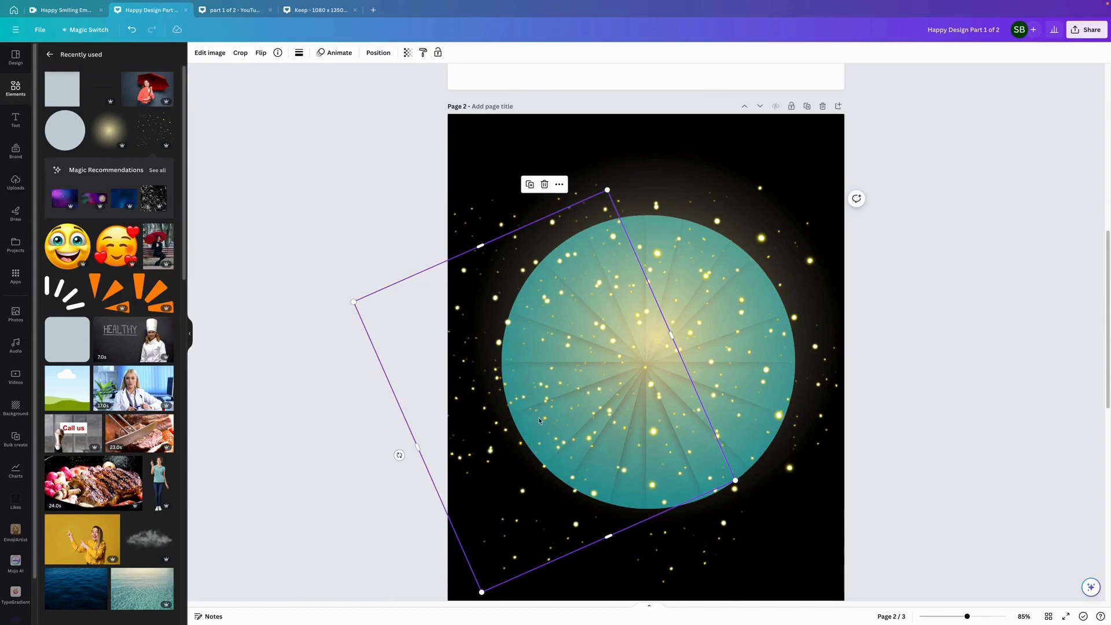
# Add the photo of the woman with the red umbrella to page 2 and remove its background
pyautogui.click(149, 87)
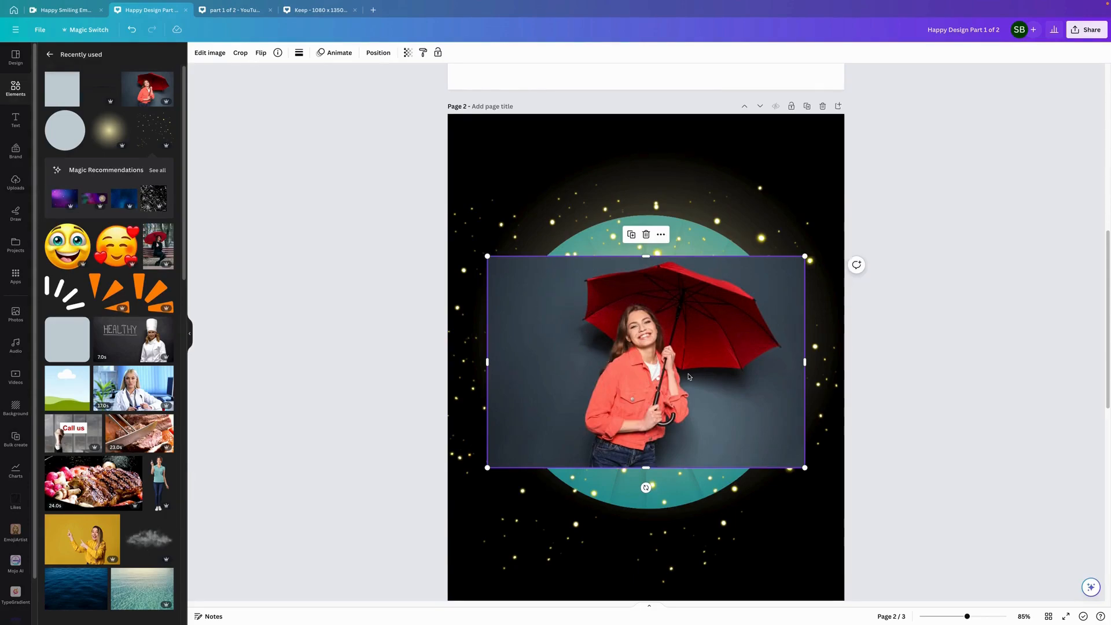
pyautogui.click(222, 56)
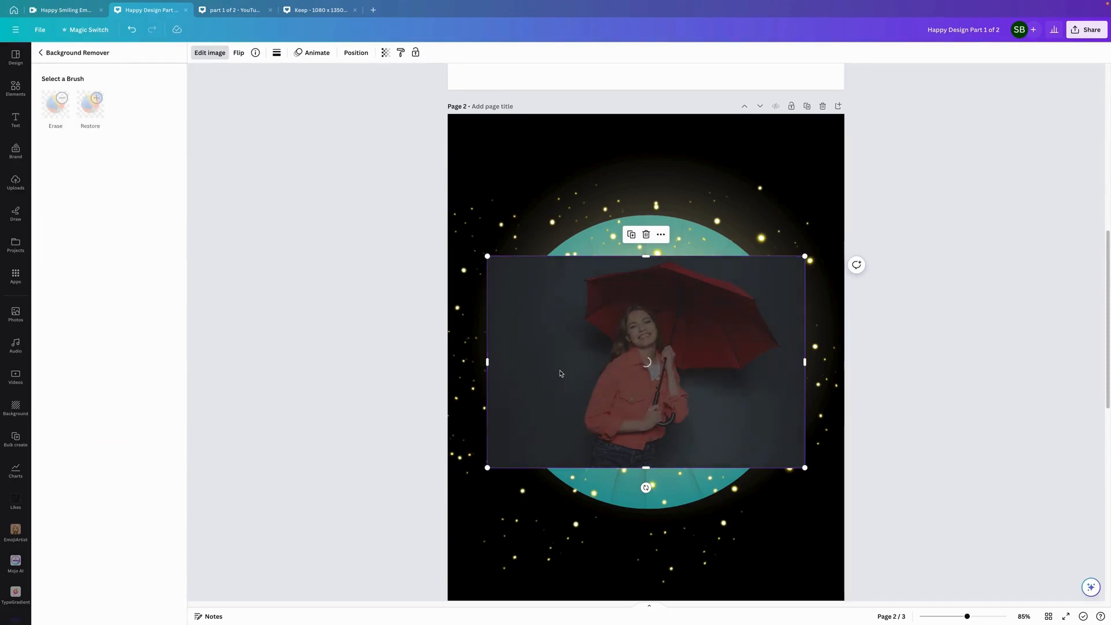
pyautogui.click(144, 609)
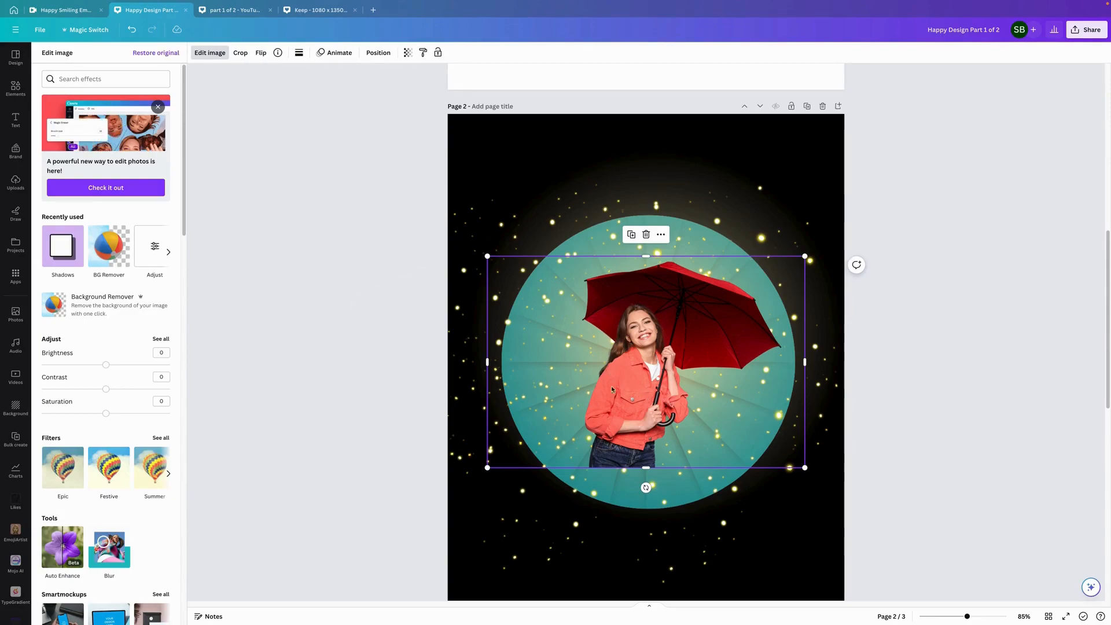
# Crop the empty sides of the umbrella photo, enlarge it and position it over the teal circle
pyautogui.moveTo(488, 361); pyautogui.dragTo(559, 362)
pyautogui.moveTo(805, 361); pyautogui.dragTo(791, 361)
pyautogui.moveTo(666, 341); pyautogui.dragTo(622, 384)
pyautogui.moveTo(747, 299); pyautogui.dragTo(817, 243)
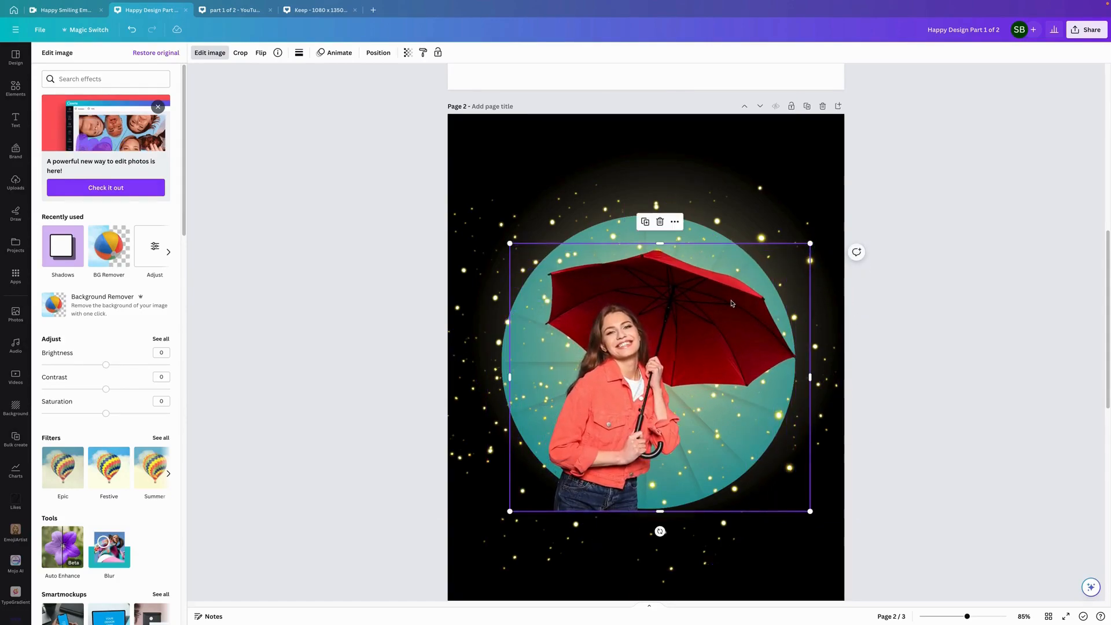
pyautogui.moveTo(731, 303); pyautogui.dragTo(718, 308)
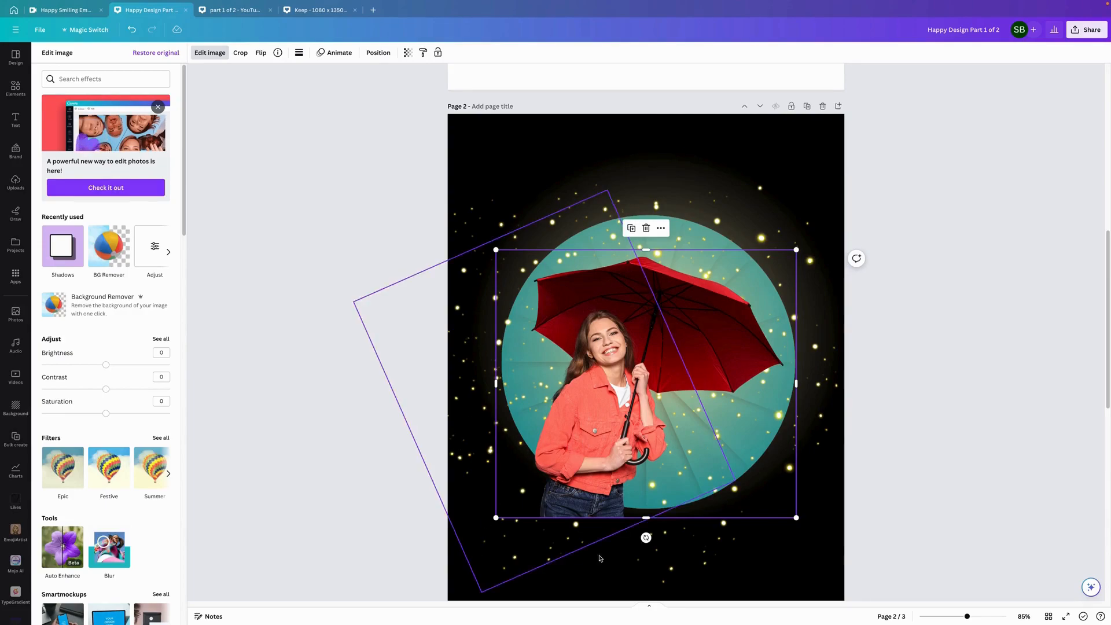
# In the layer order, move the woman, the four sparkle layers and the yellow glow together beneath the circular cut-out, directly above the teal background
pyautogui.rightClick(577, 350)
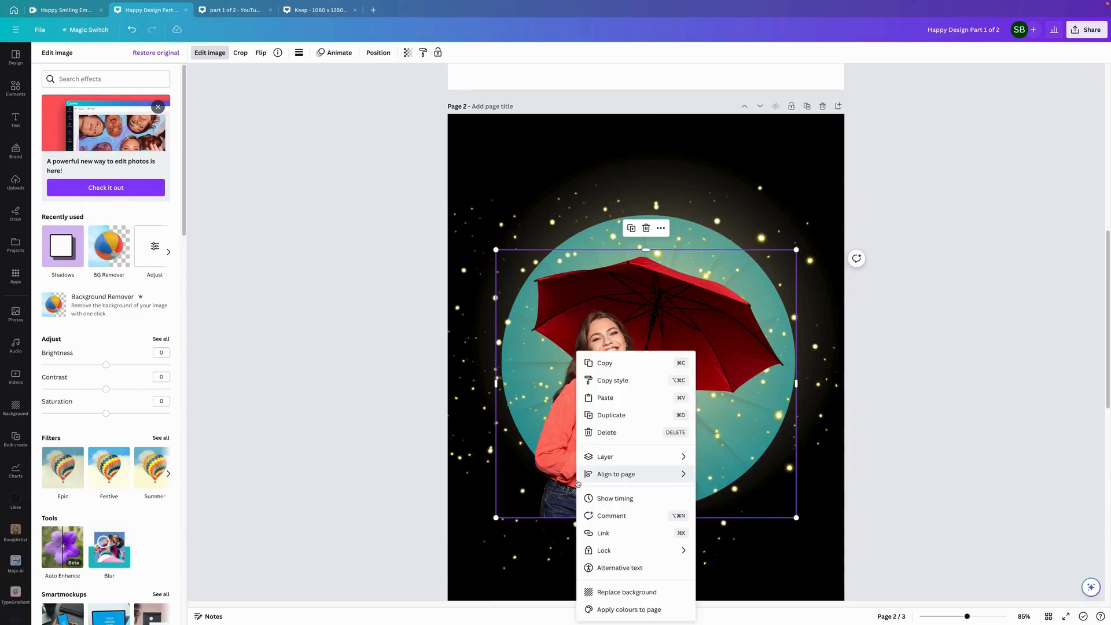
pyautogui.moveTo(619, 458)
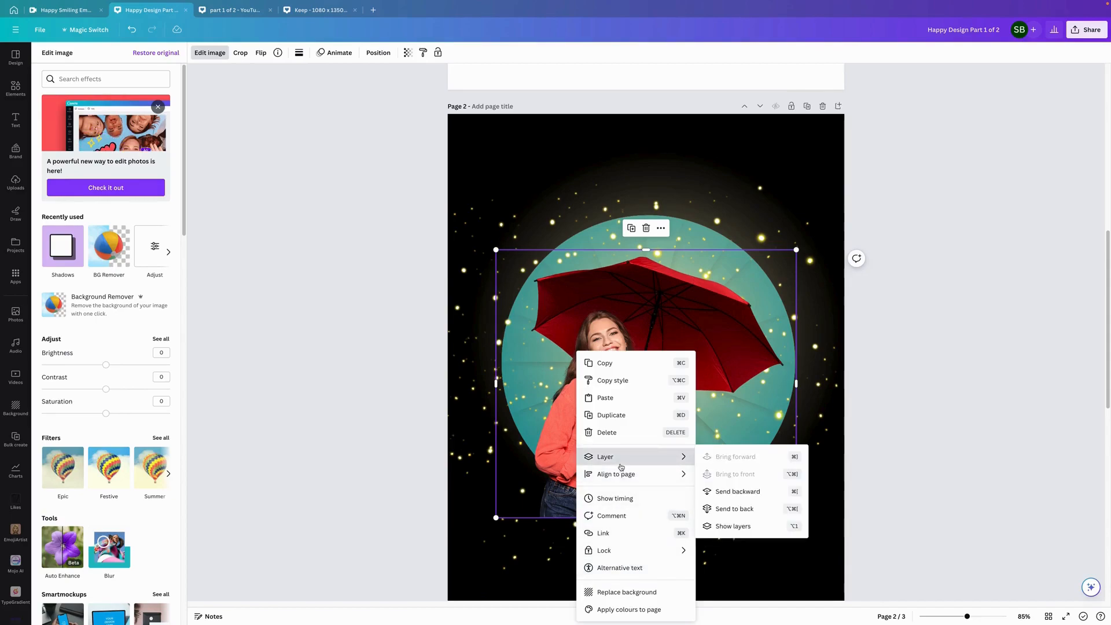
pyautogui.click(737, 535)
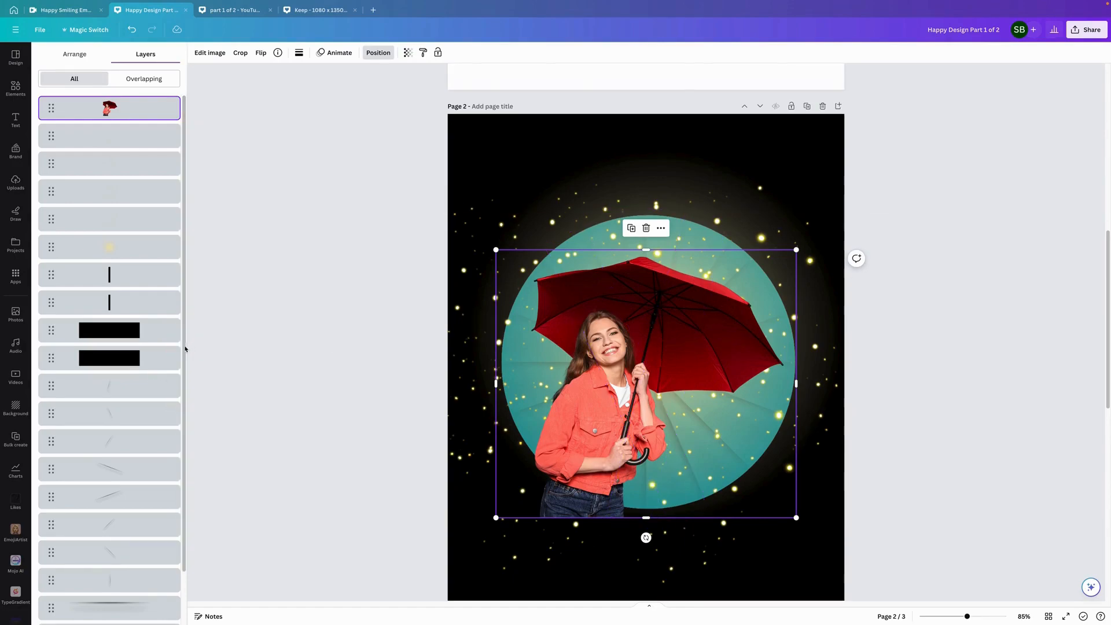
pyautogui.scroll(-2, 185, 427)
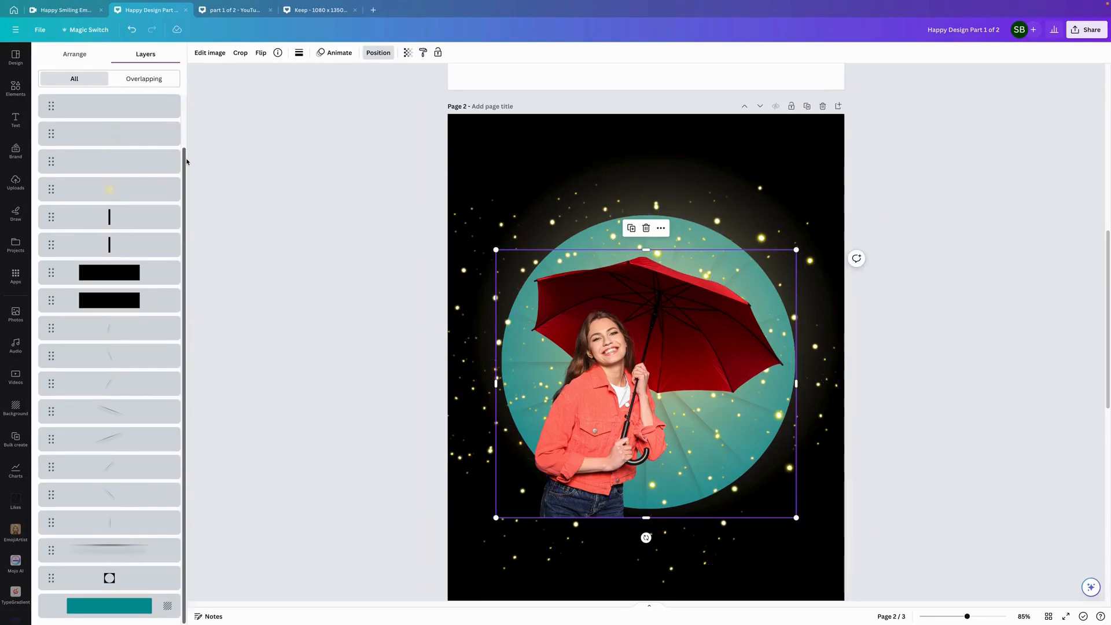
pyautogui.moveTo(183, 159); pyautogui.dragTo(181, 104)
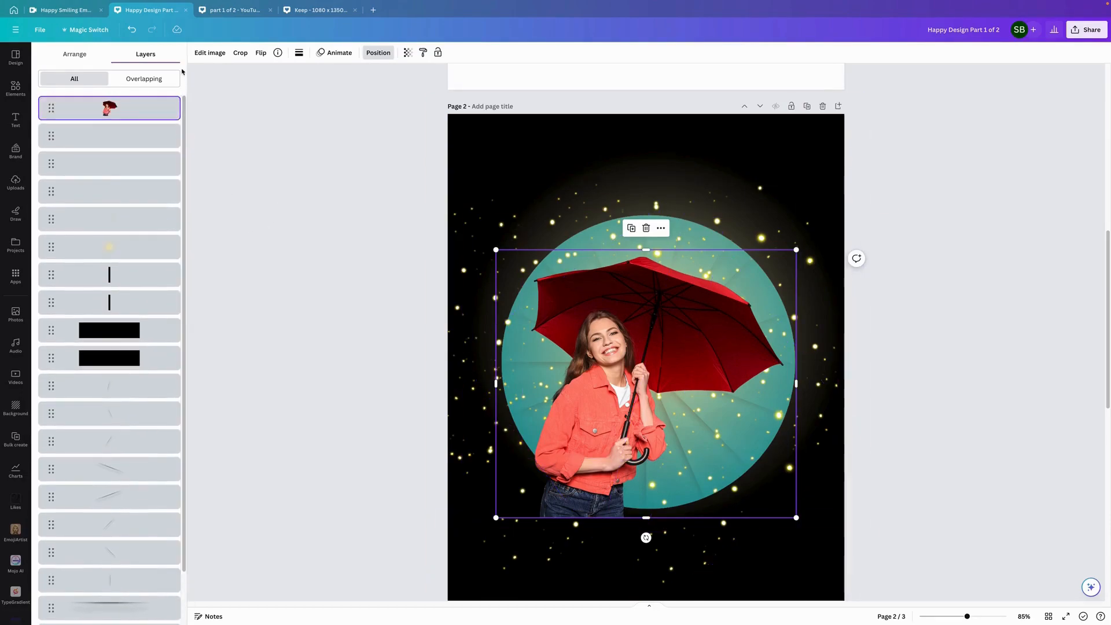
pyautogui.keyDown('shift'); pyautogui.click(131, 138); pyautogui.keyUp('shift')
pyautogui.keyDown('shift'); pyautogui.click(128, 164); pyautogui.keyUp('shift')
pyautogui.keyDown('shift'); pyautogui.click(128, 191); pyautogui.keyUp('shift')
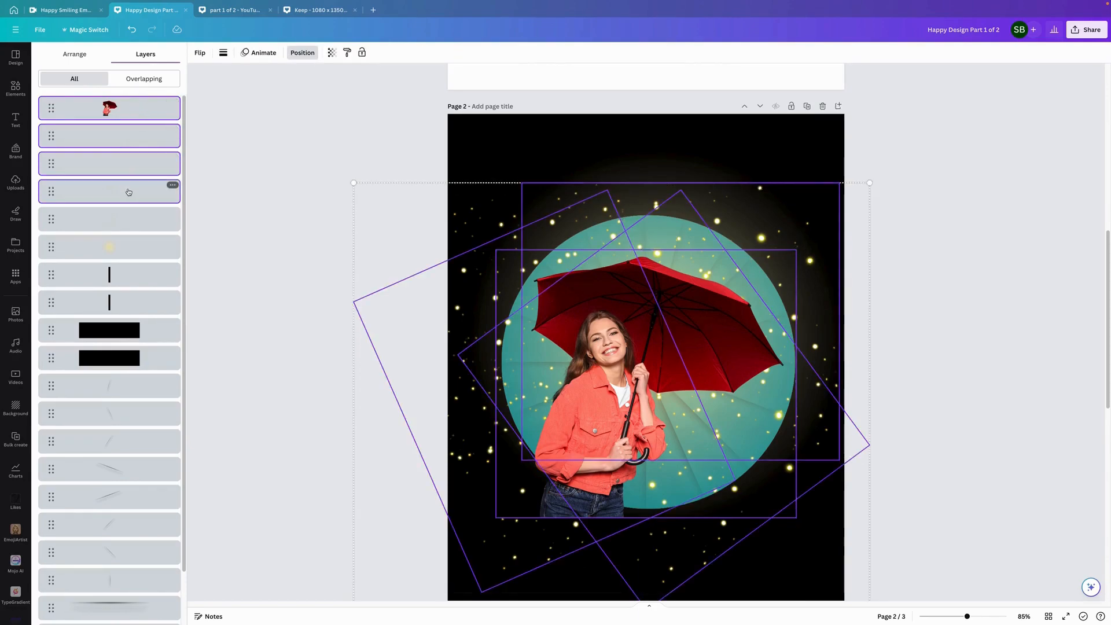
pyautogui.keyDown('shift'); pyautogui.click(127, 219); pyautogui.keyUp('shift')
pyautogui.keyDown('shift'); pyautogui.click(128, 252); pyautogui.keyUp('shift')
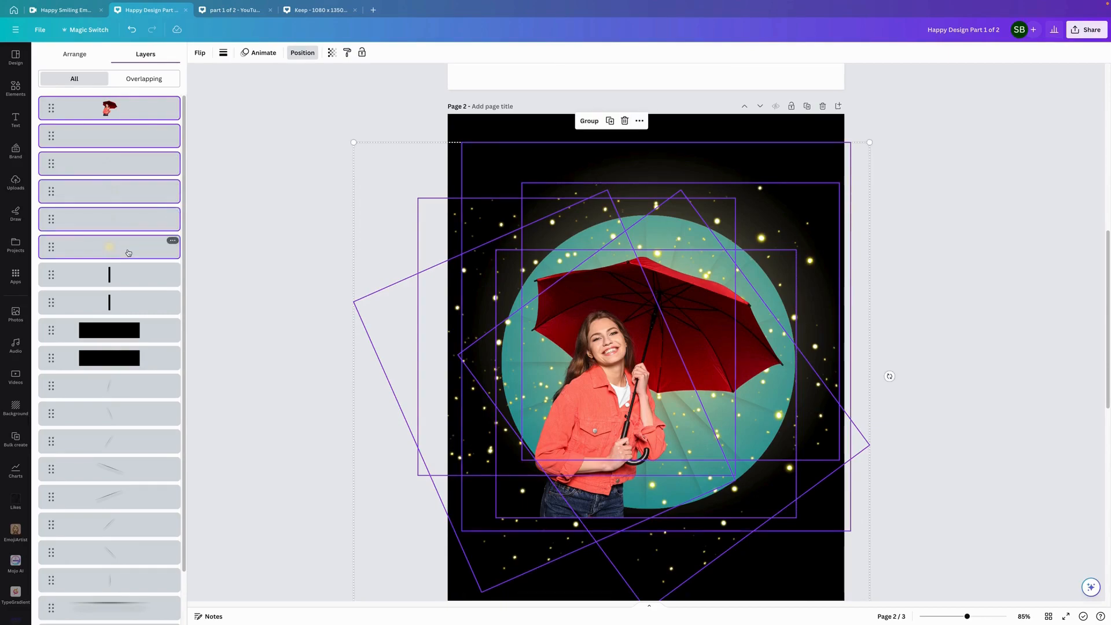
pyautogui.moveTo(129, 252); pyautogui.dragTo(116, 593)
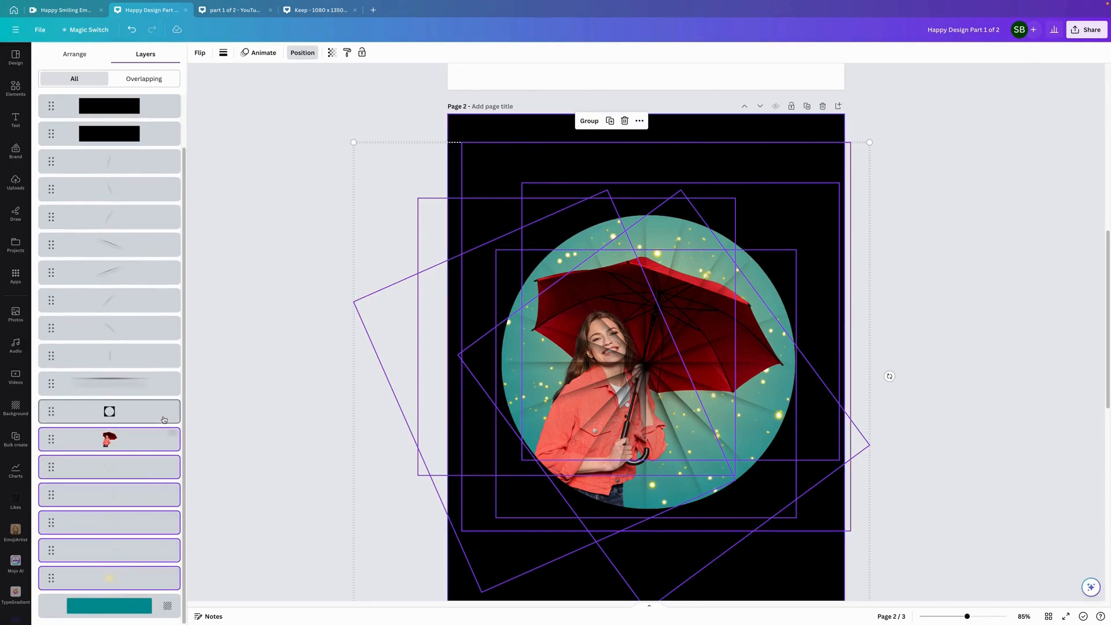
pyautogui.click(447, 380)
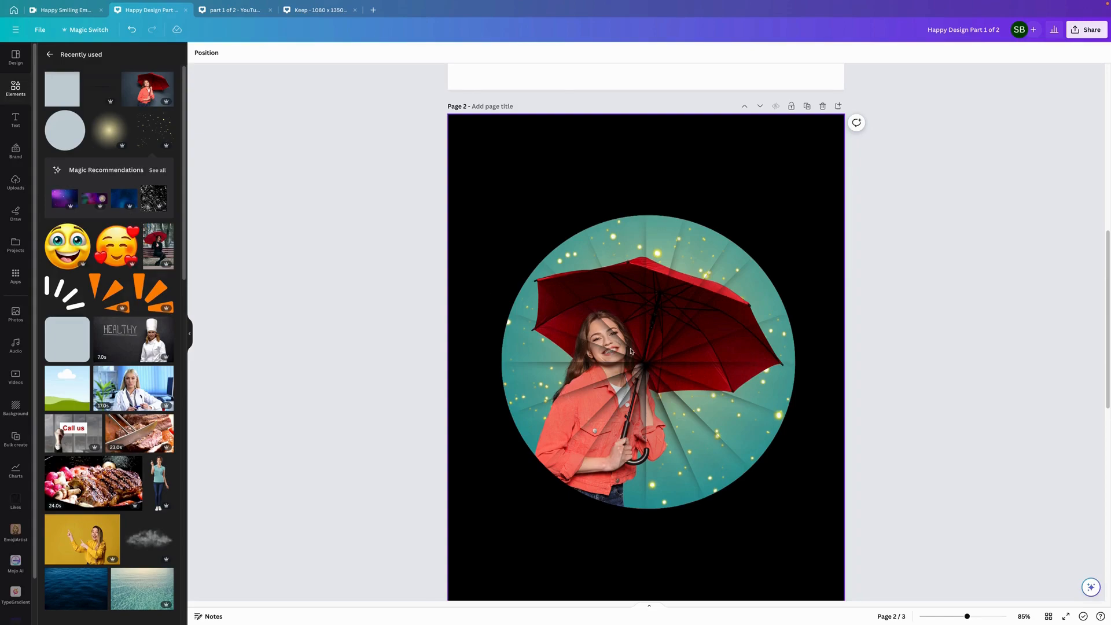
# Add the Happy Smiling Emoji Emoticon Face Cartoon Icon to page 2
pyautogui.click(85, 234)
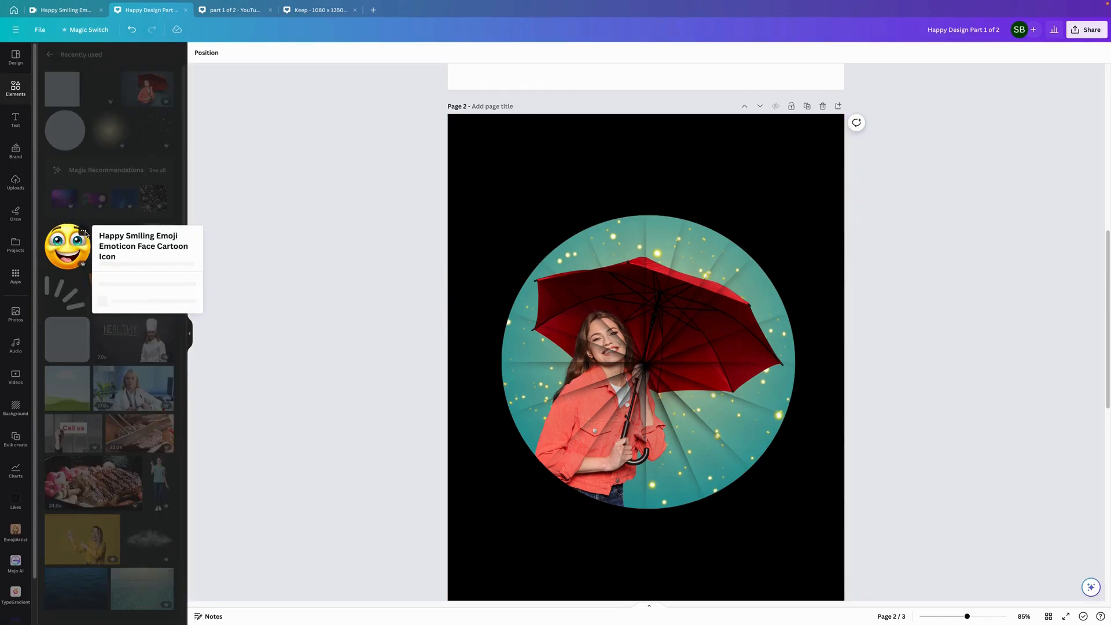
pyautogui.click(85, 233)
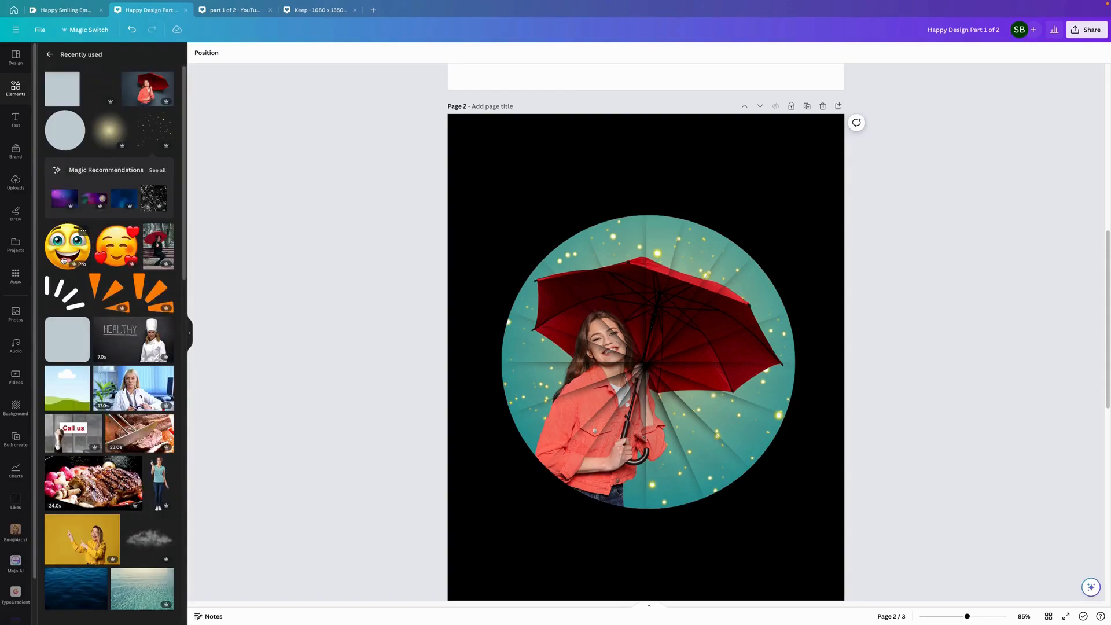
pyautogui.click(59, 250)
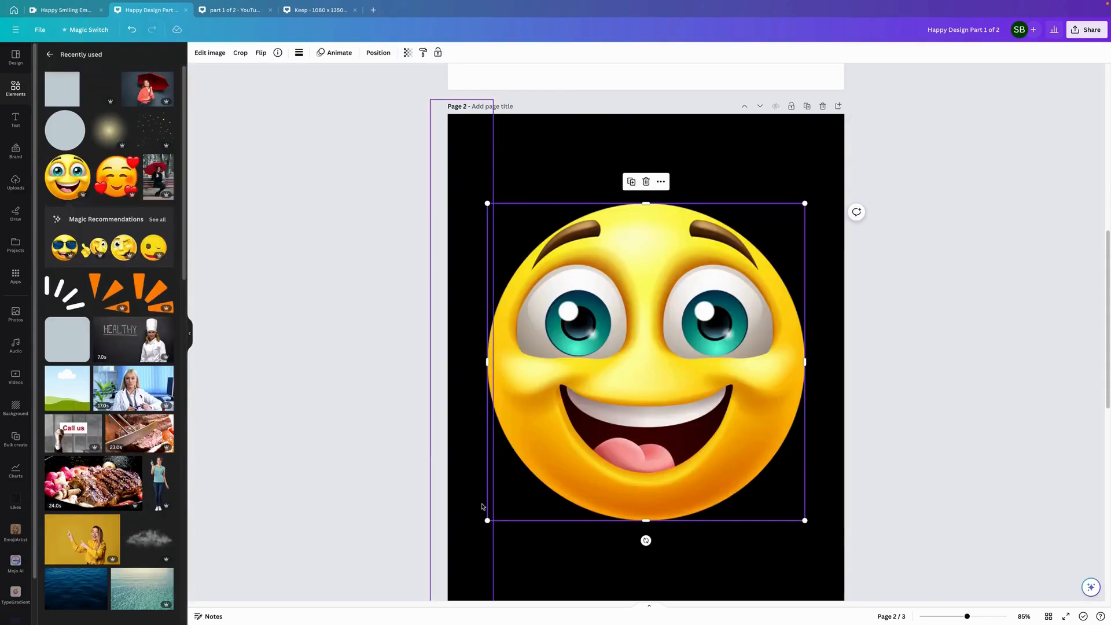
# Shrink the emoji, place it inside the teal circle below the umbrella's edge, and move its layer beneath the pleat shadows, directly above the woman
pyautogui.moveTo(487, 520); pyautogui.dragTo(758, 420)
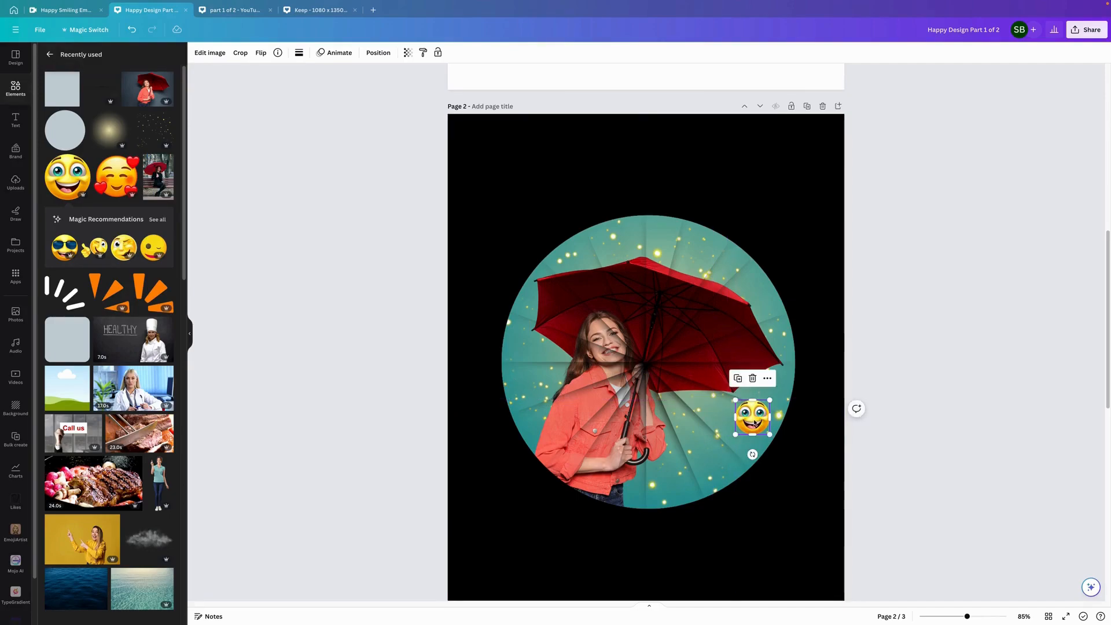
pyautogui.rightClick(755, 423)
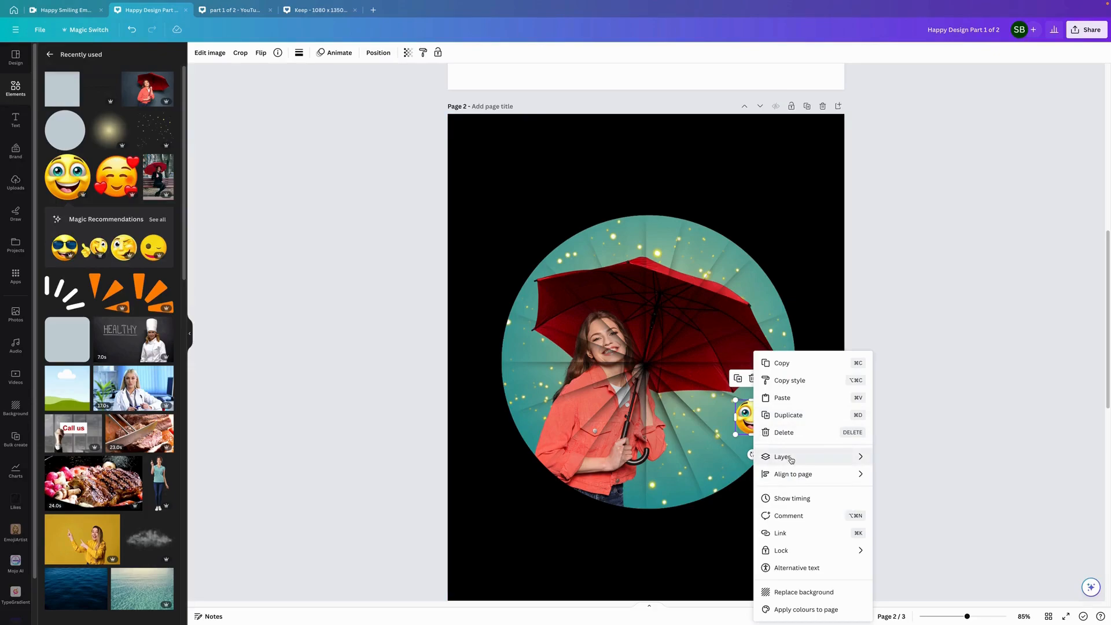
pyautogui.moveTo(783, 457)
pyautogui.click(923, 526)
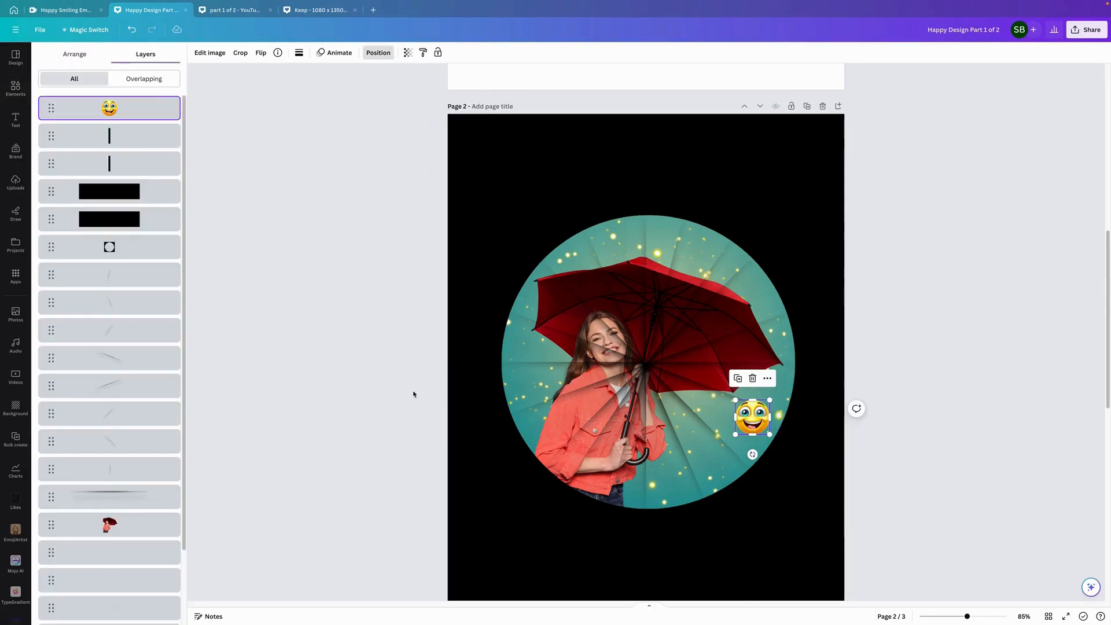
pyautogui.moveTo(140, 107); pyautogui.dragTo(157, 512)
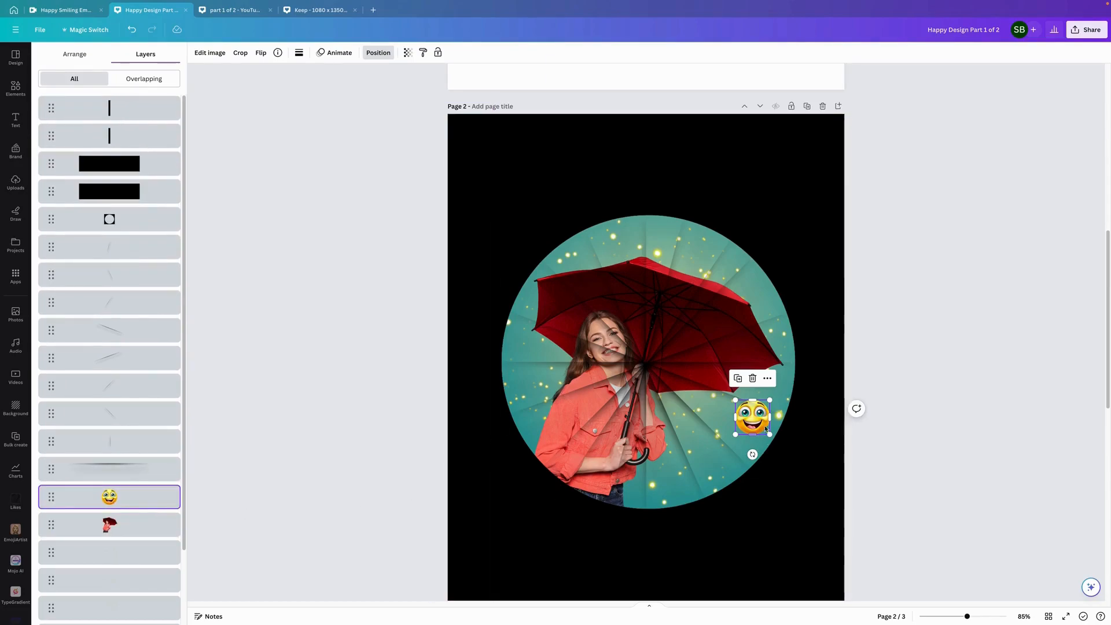
pyautogui.moveTo(771, 400); pyautogui.dragTo(779, 394)
pyautogui.click(758, 545)
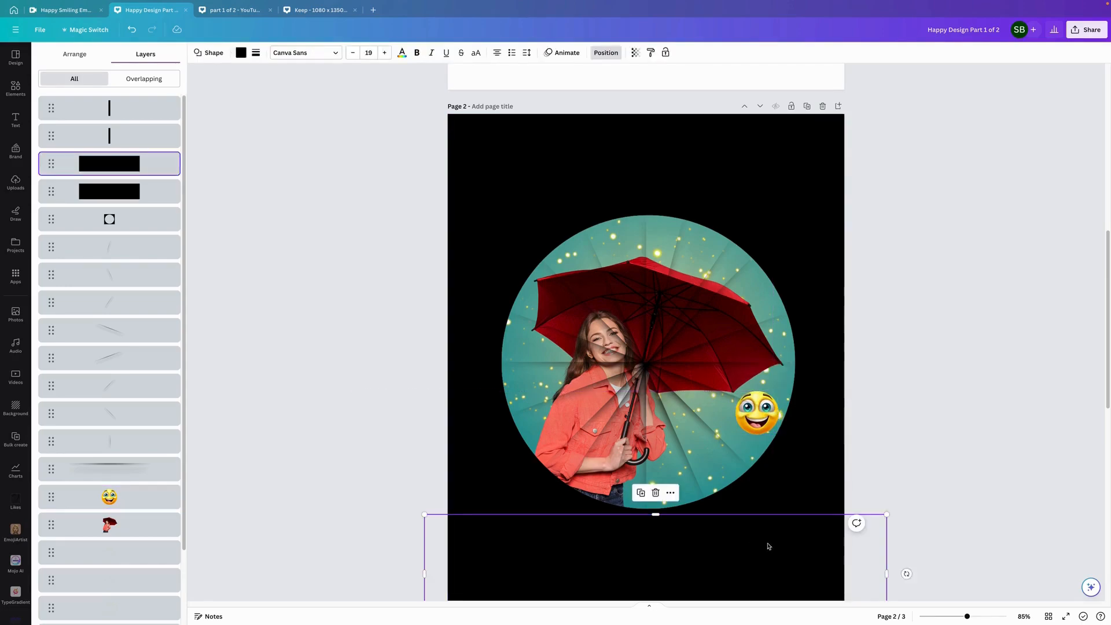
# Add a heading reading "Keep" to page 2 and set its font to Happy Girl
pyautogui.click(15, 120)
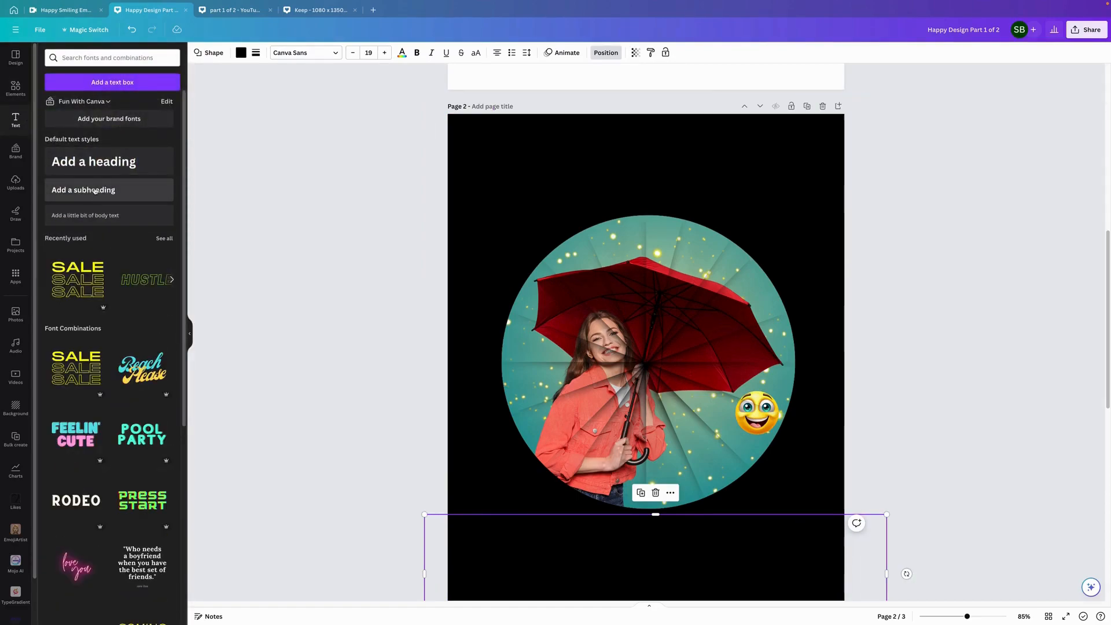
pyautogui.click(93, 162)
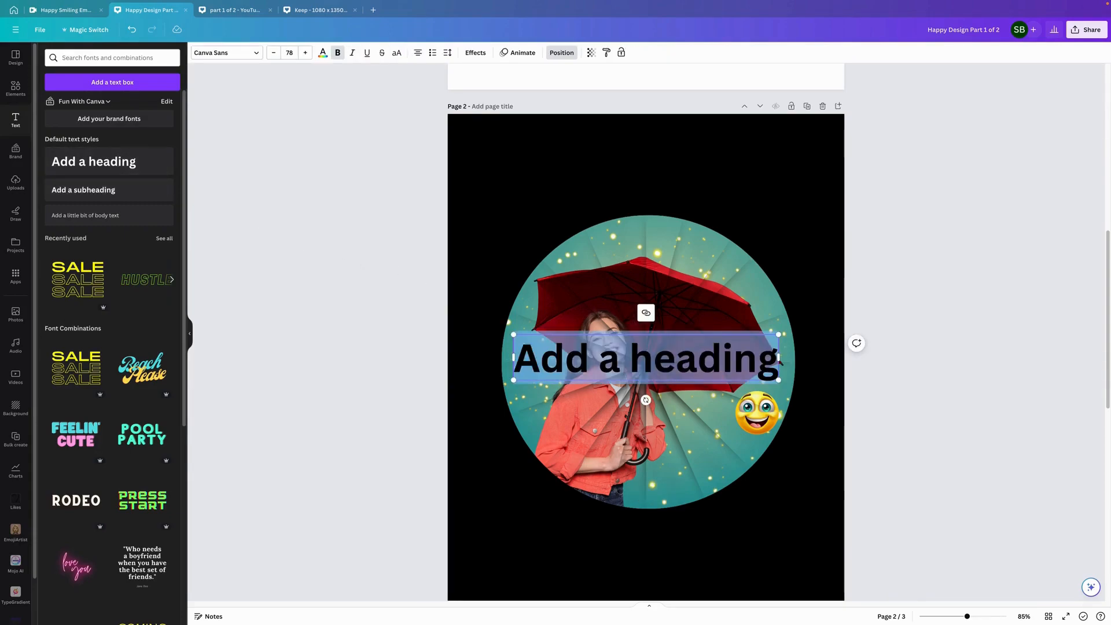
pyautogui.write('Keep')
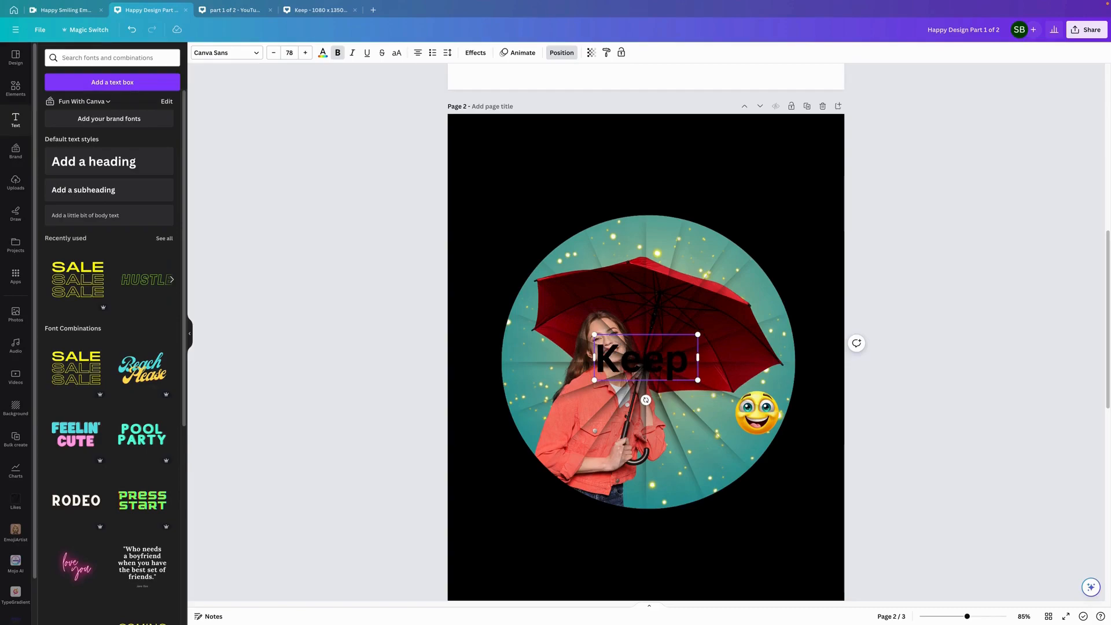
pyautogui.write(' S')
pyautogui.press('BackSpace')
pyautogui.press('BackSpace')
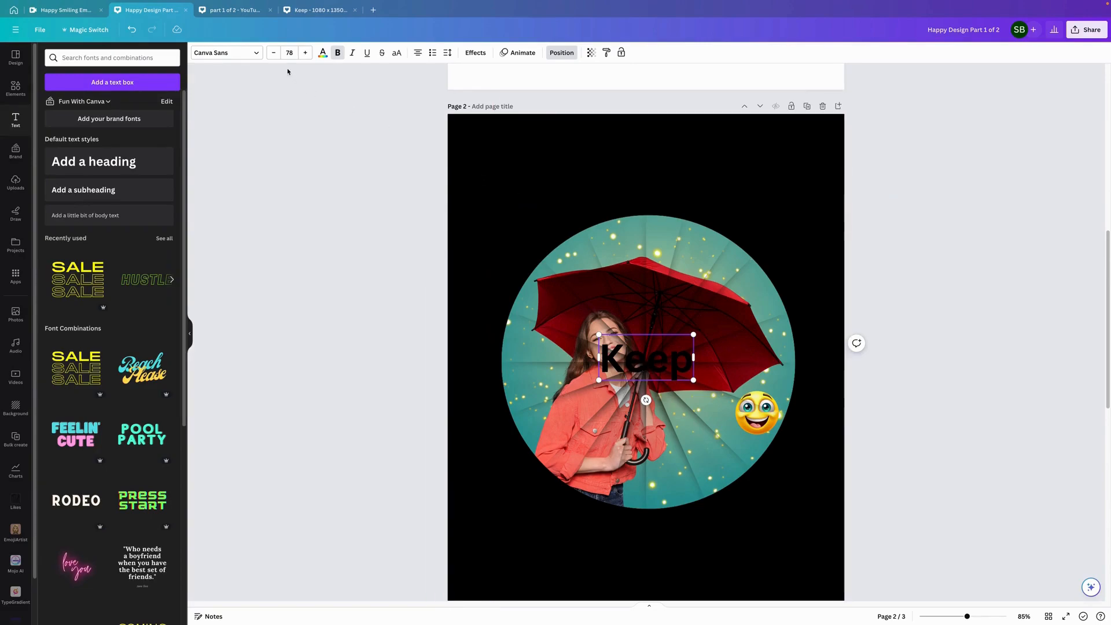
pyautogui.click(237, 52)
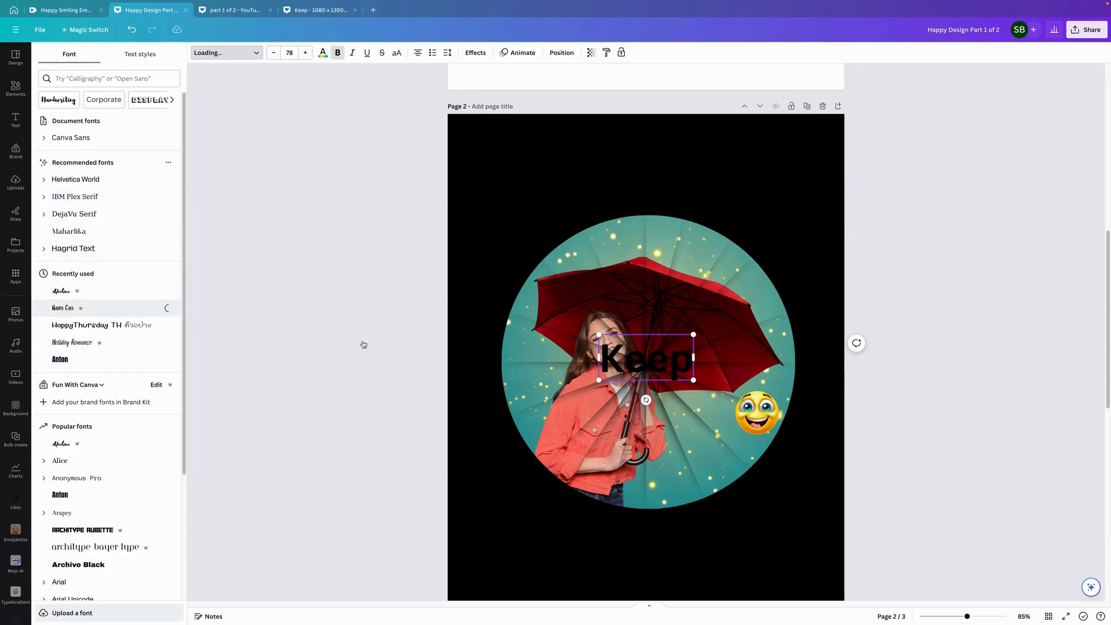
pyautogui.click(659, 360)
pyautogui.click(659, 360)
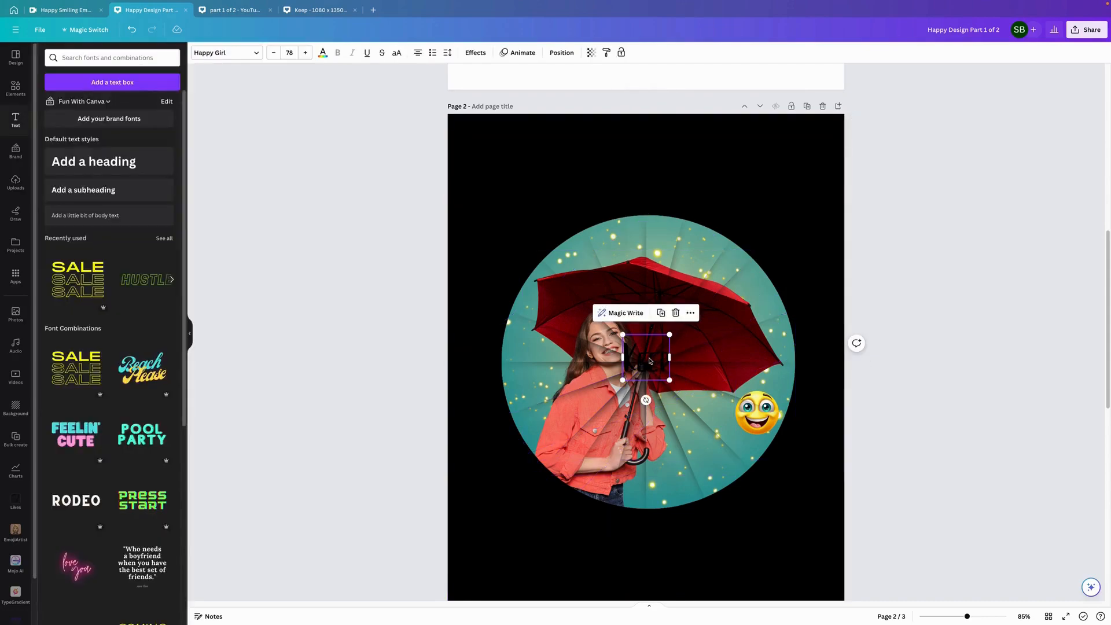
# Place the "Keep" text beside the emoji, duplicate it just below, change the copy to "Smiling" and shift it slightly towards the circle's edge
pyautogui.moveTo(648, 360); pyautogui.dragTo(704, 448)
pyautogui.click(706, 367)
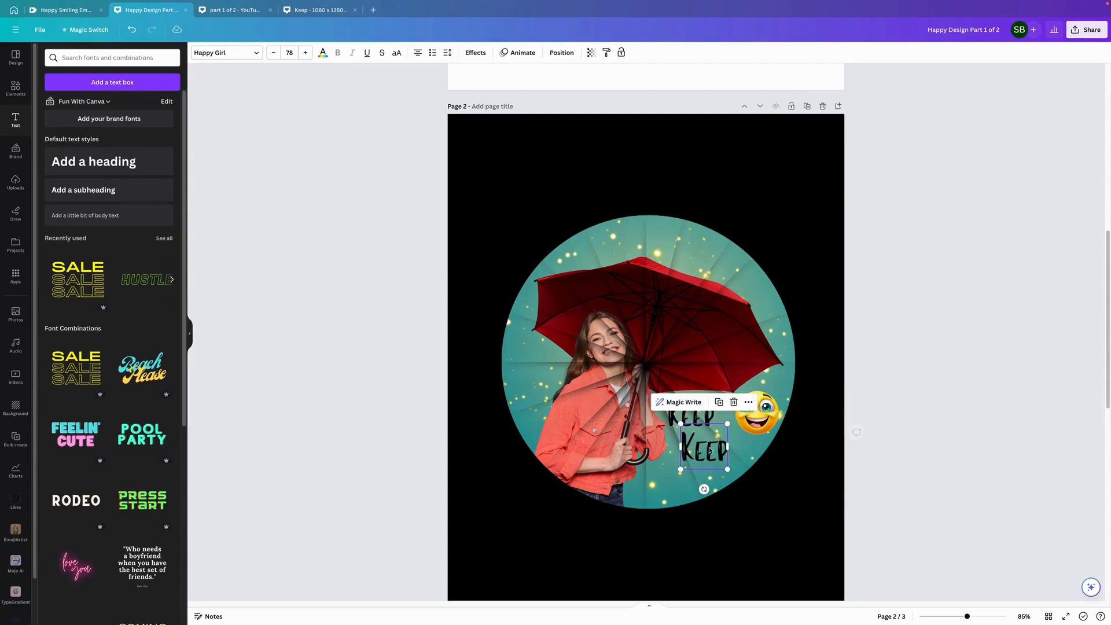
pyautogui.doubleClick(704, 449)
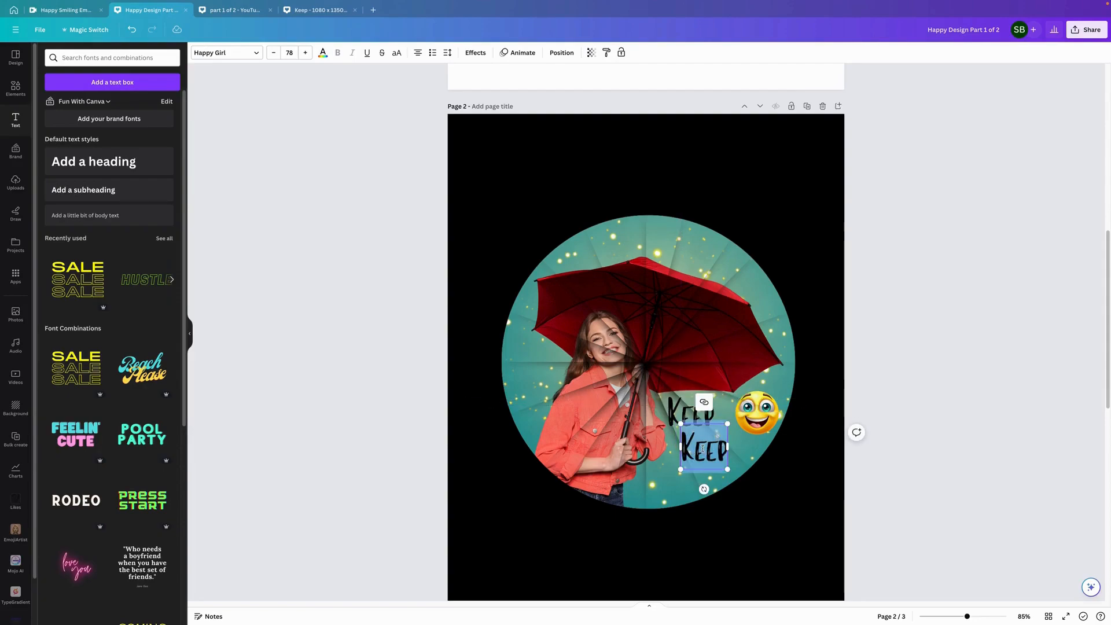
pyautogui.write('Smiling')
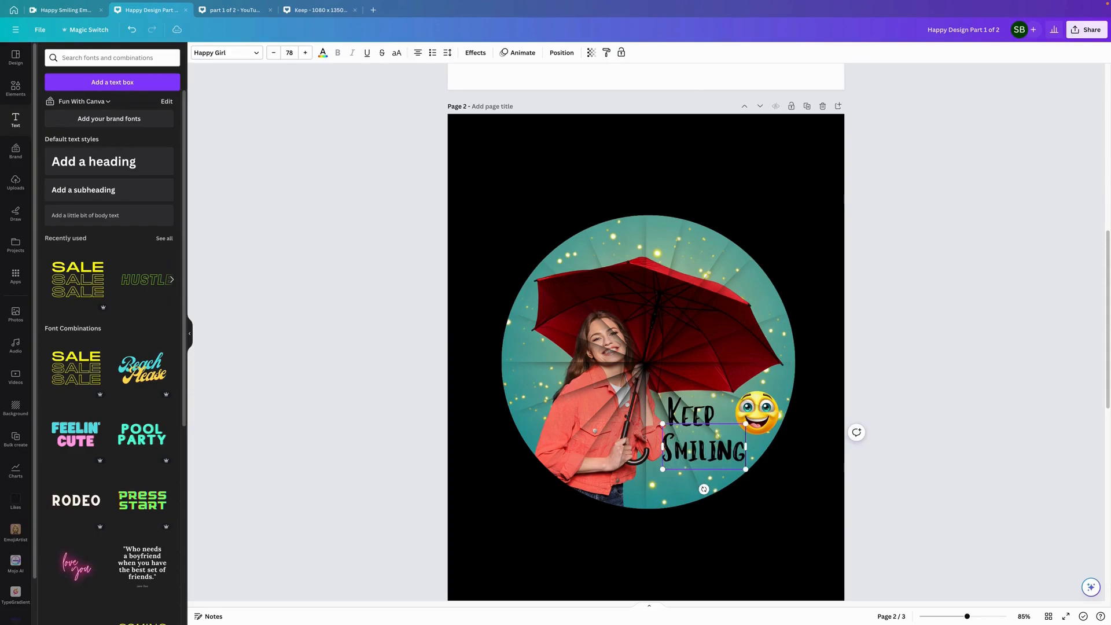
pyautogui.click(700, 453)
pyautogui.click(694, 451)
pyautogui.moveTo(692, 450); pyautogui.dragTo(700, 450)
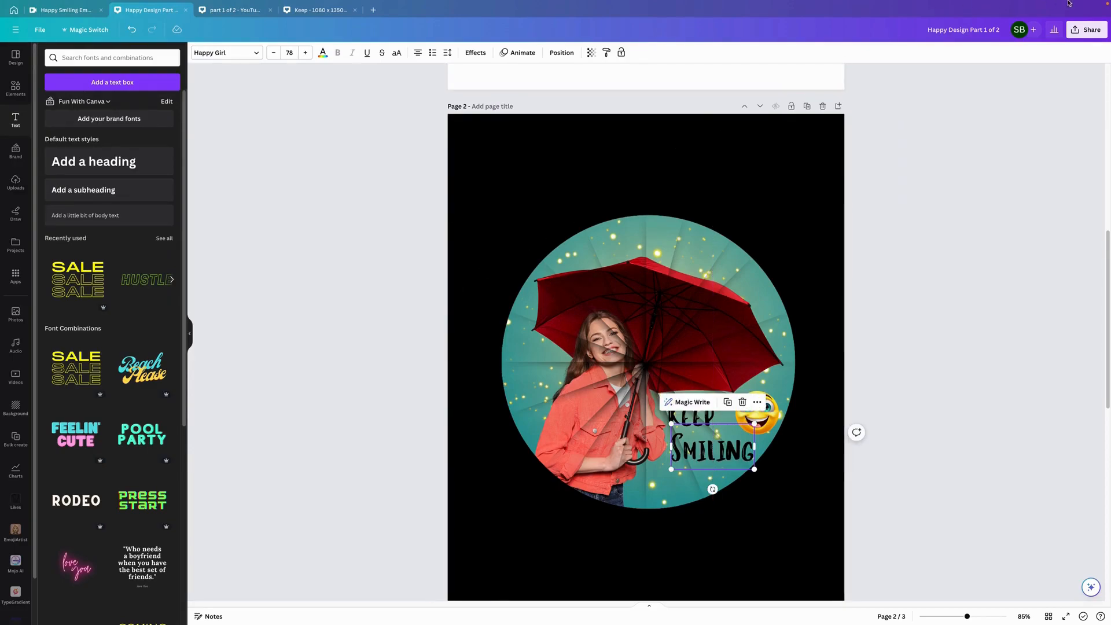
# Take Canva out of full screen, search Google in Safari for "fluro yellow colour pallet", and reduce the Safari window to show both windows
pyautogui.moveTo(1052, 3)
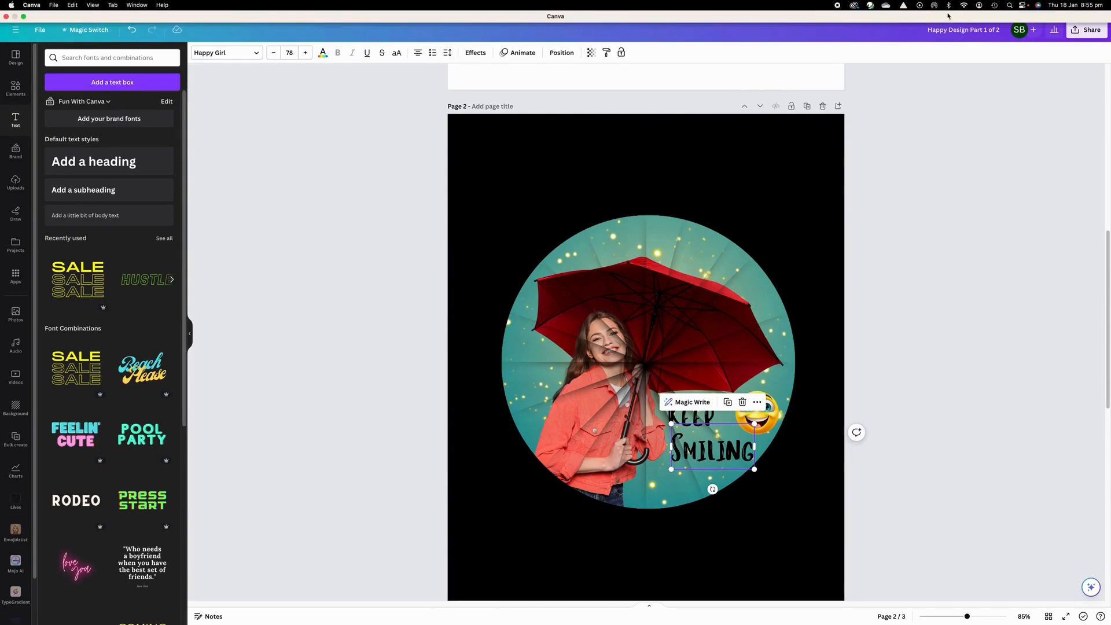
pyautogui.click(23, 17)
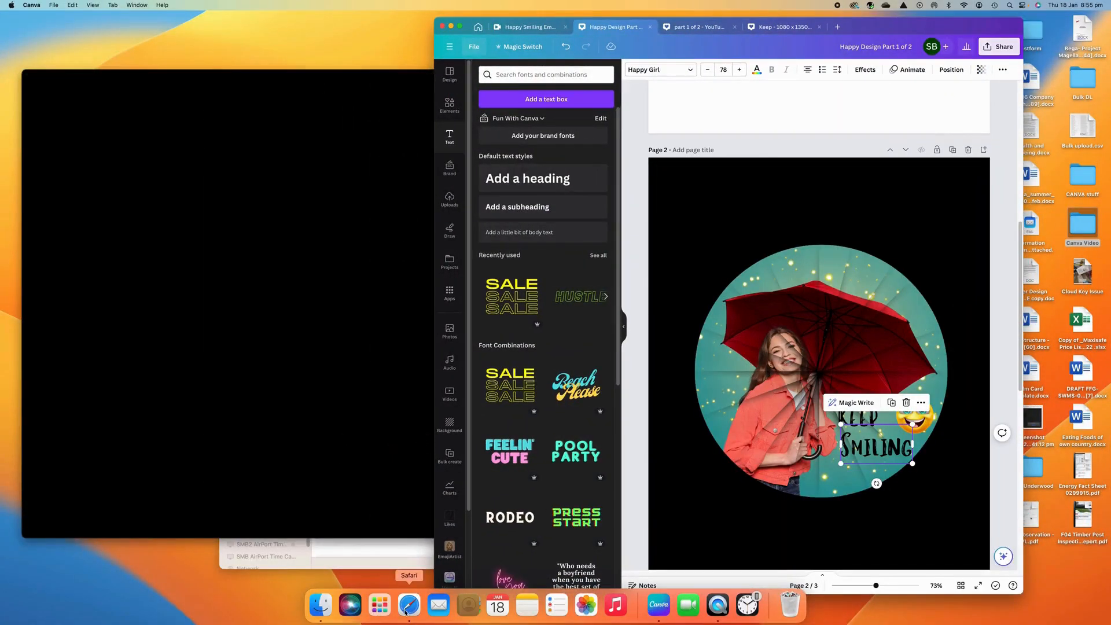
pyautogui.click(409, 606)
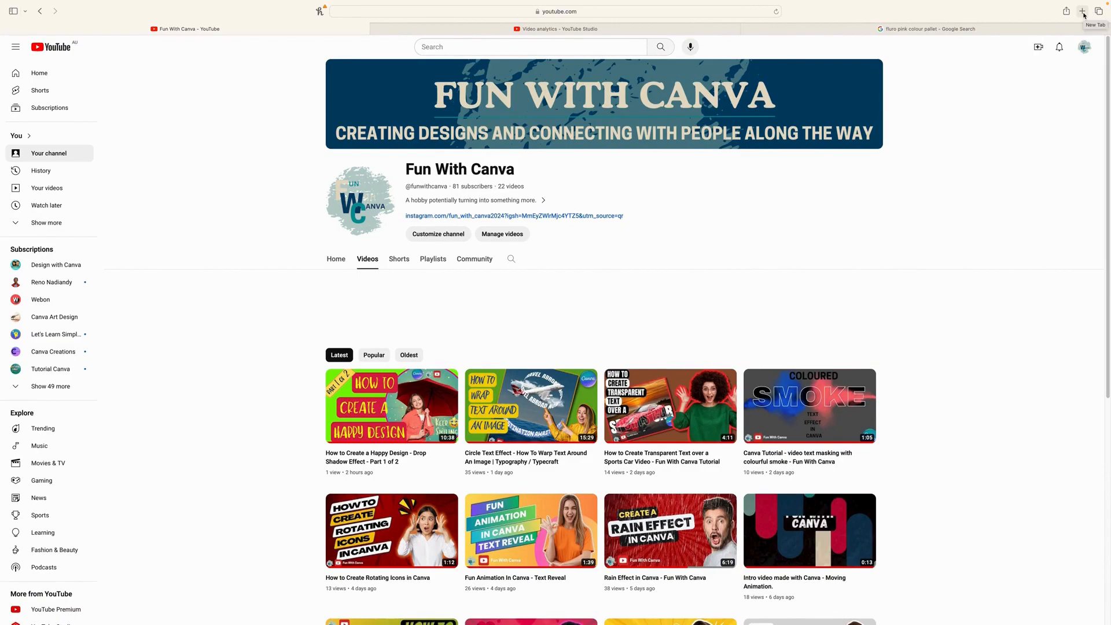
pyautogui.click(957, 29)
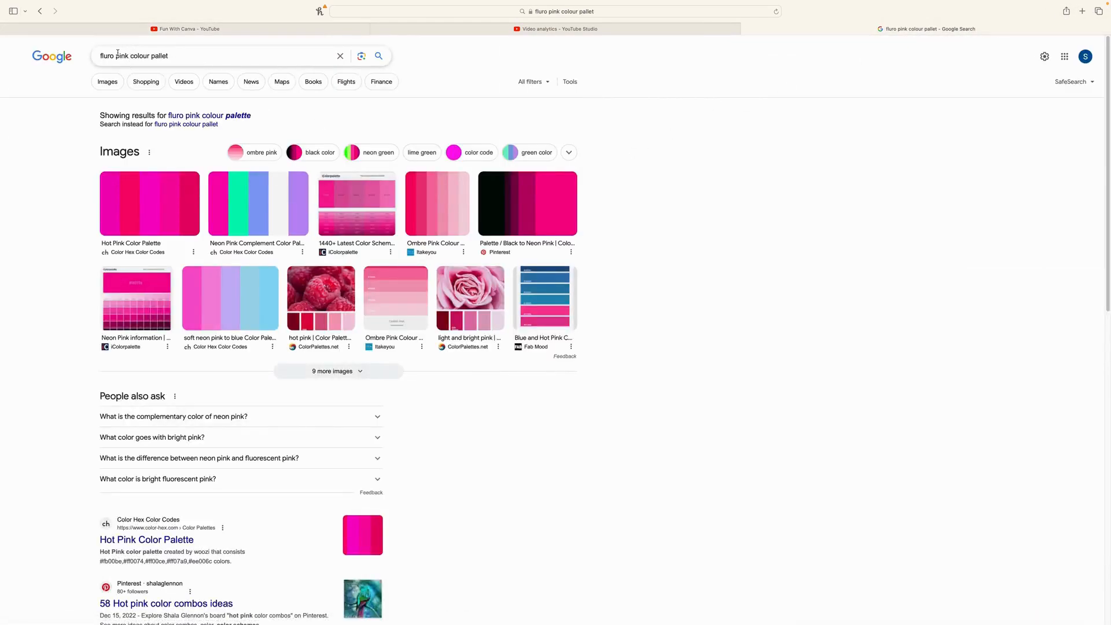
pyautogui.click(131, 56)
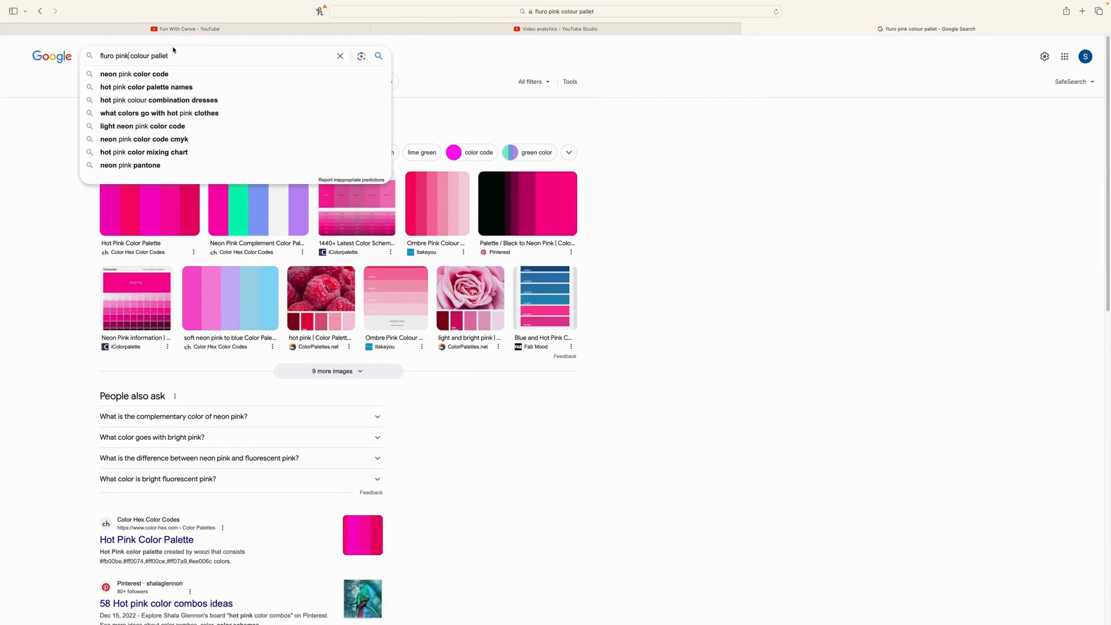
pyautogui.press('BackSpace')
pyautogui.press('BackSpace')
pyautogui.press('BackSpace')
pyautogui.press('BackSpace')
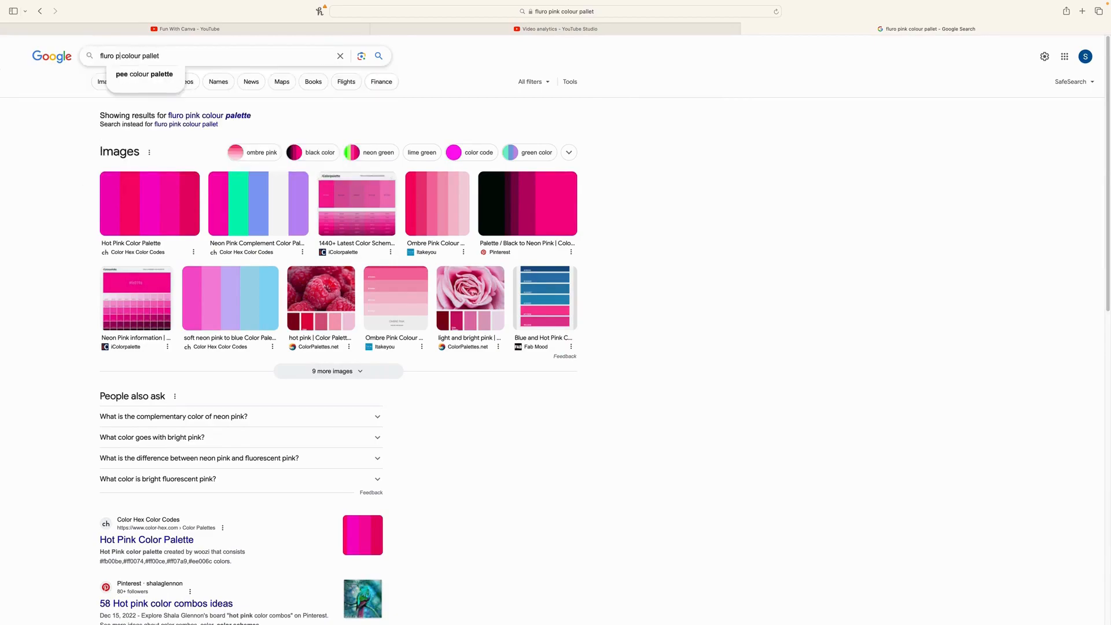
pyautogui.write('yellow')
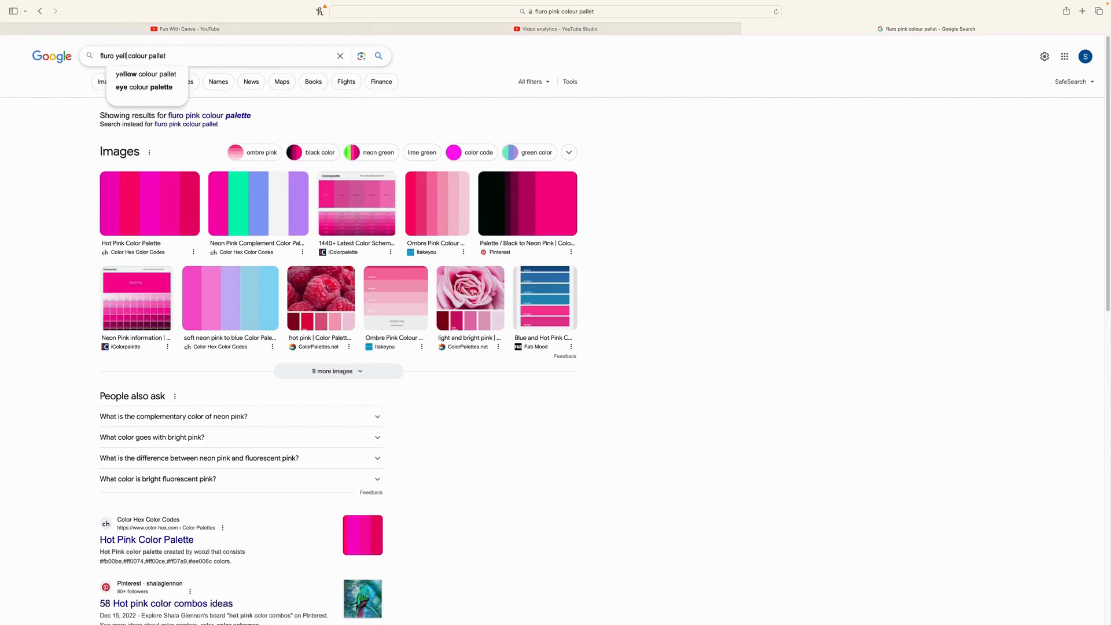
pyautogui.press('Return')
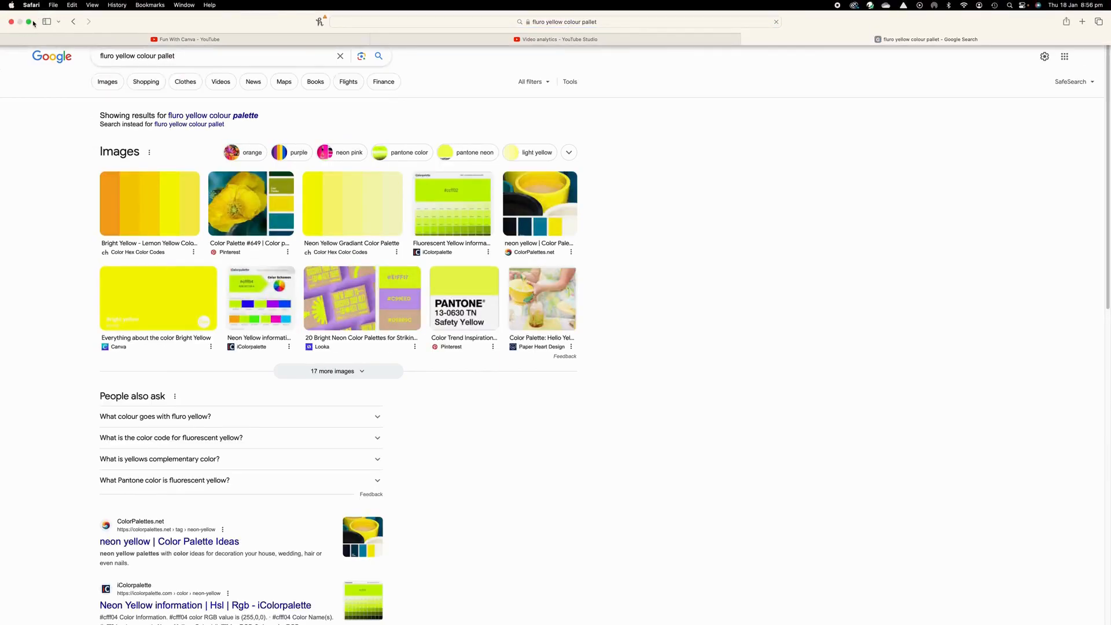
pyautogui.click(29, 22)
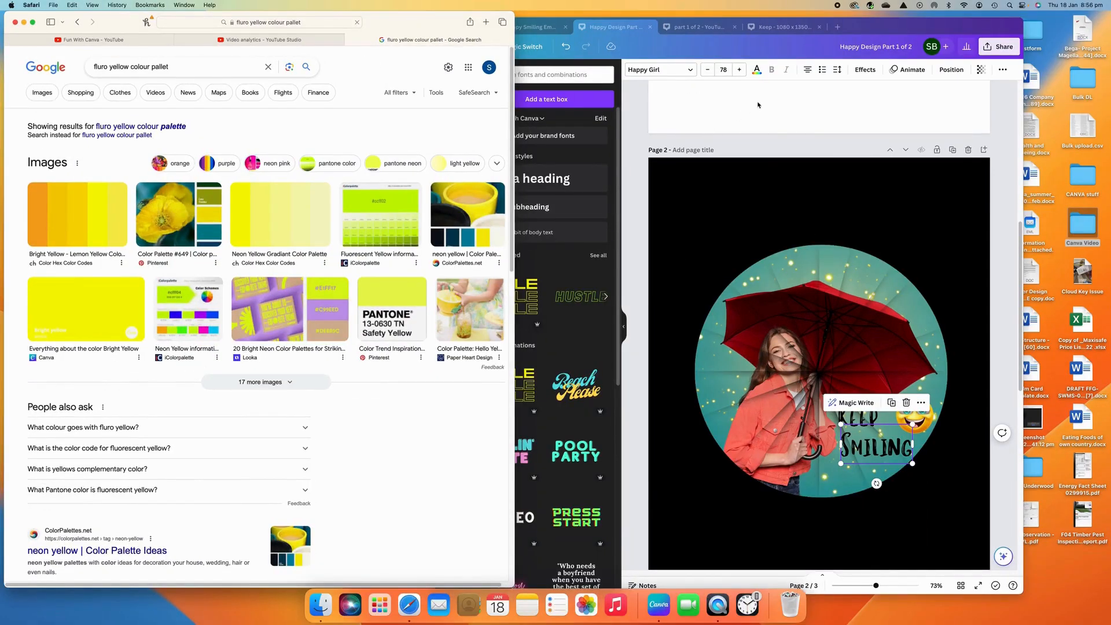
# Colour the "Smiling" text yellow #F7F700, sampled from the Neon Yellow Gradient Color Palette image in the search results
pyautogui.click(761, 73)
pyautogui.click(758, 71)
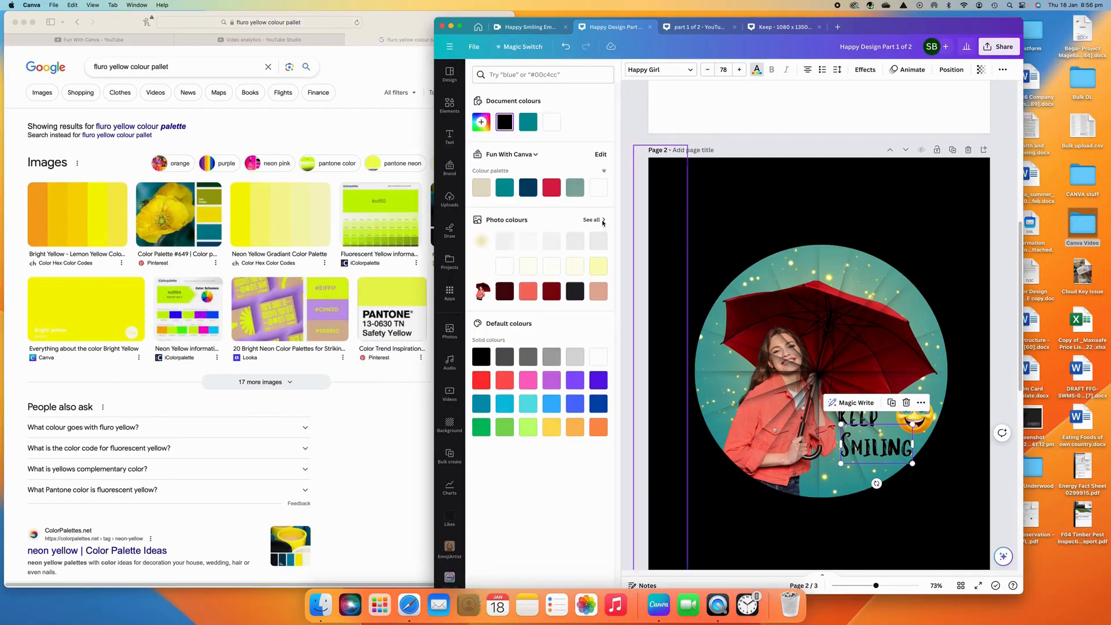
pyautogui.click(480, 122)
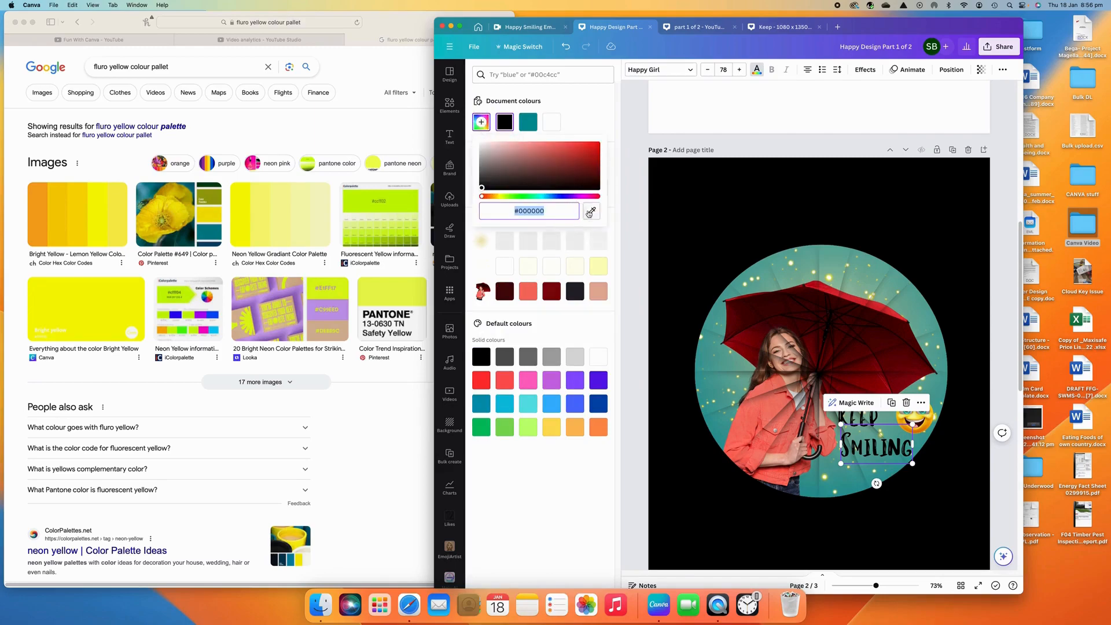
pyautogui.click(586, 210)
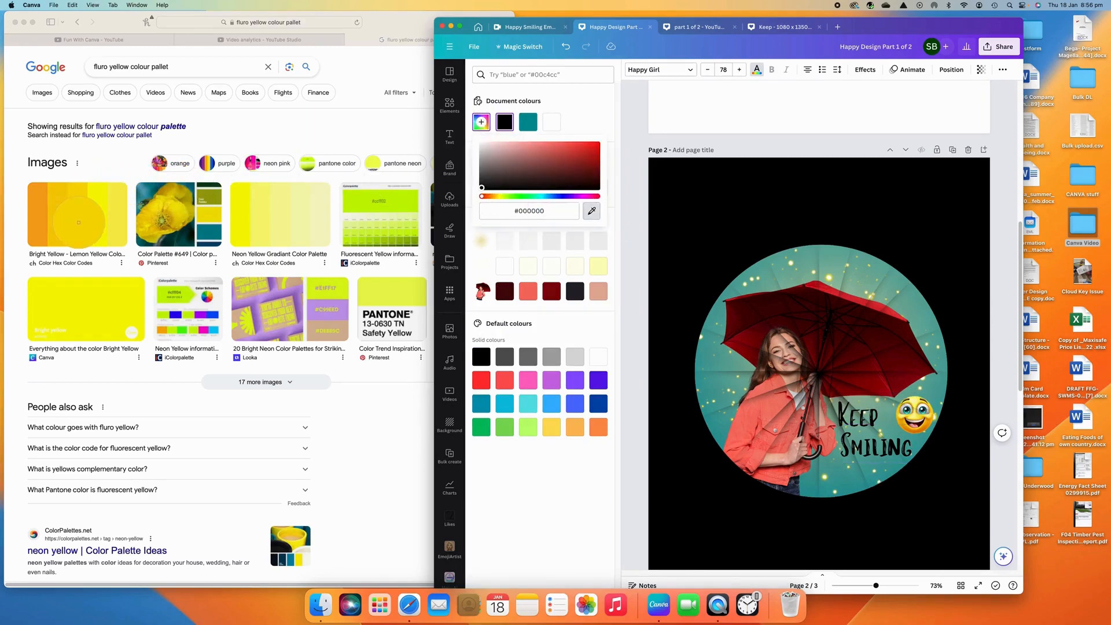
pyautogui.click(243, 211)
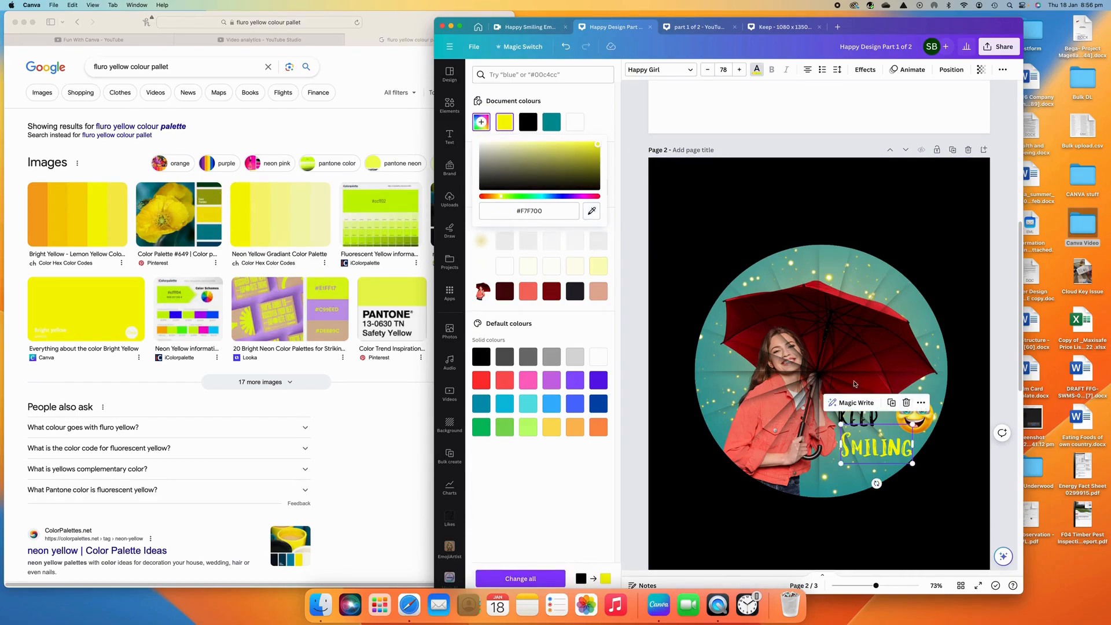
# Colour the "Keep" text with the same sampled yellow #F7F700, deselect it and return Canva to full screen
pyautogui.click(862, 419)
pyautogui.click(480, 121)
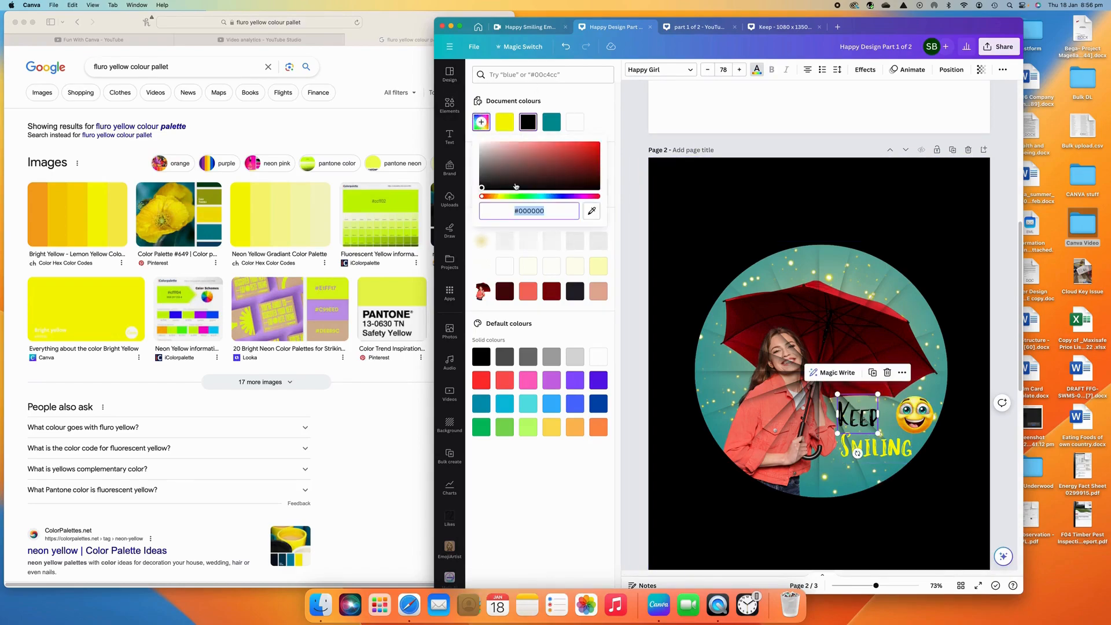
pyautogui.click(592, 211)
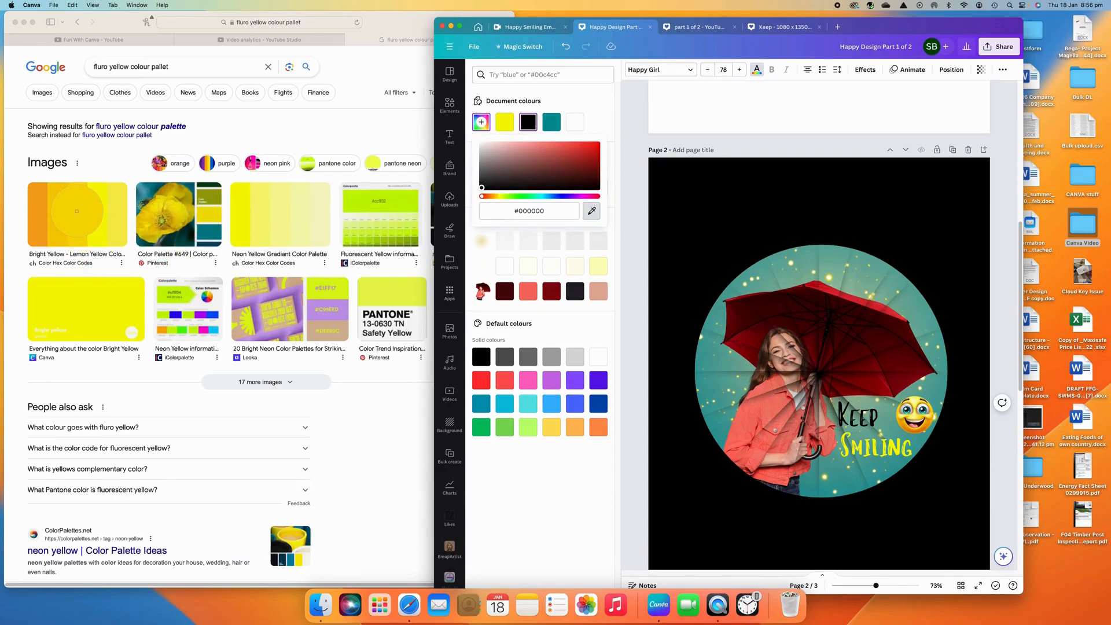
pyautogui.click(77, 211)
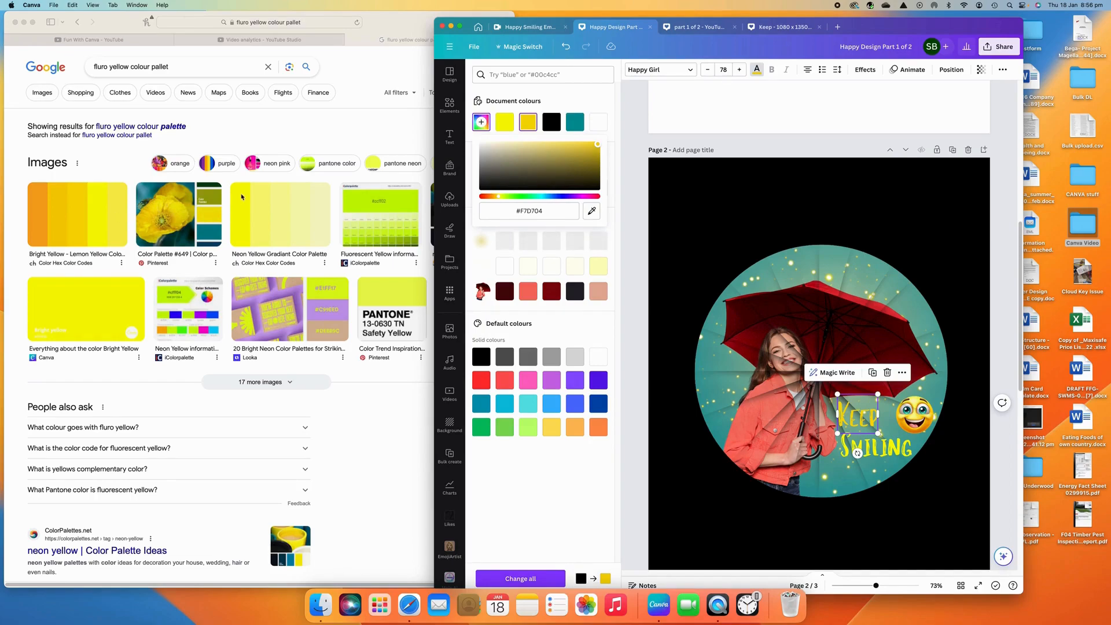
pyautogui.click(592, 211)
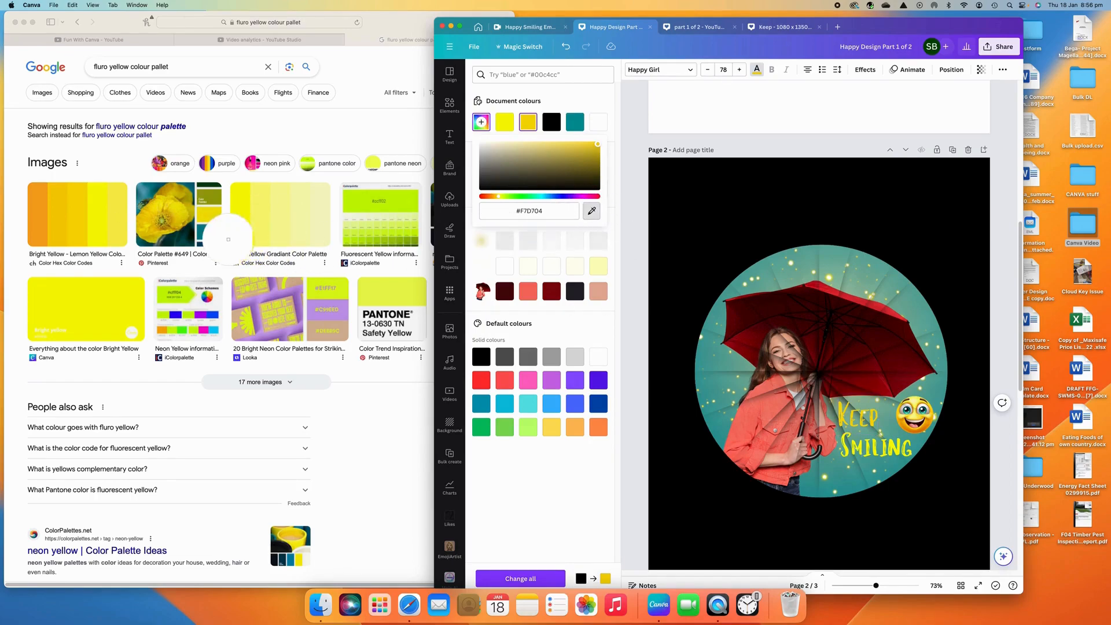
pyautogui.click(239, 210)
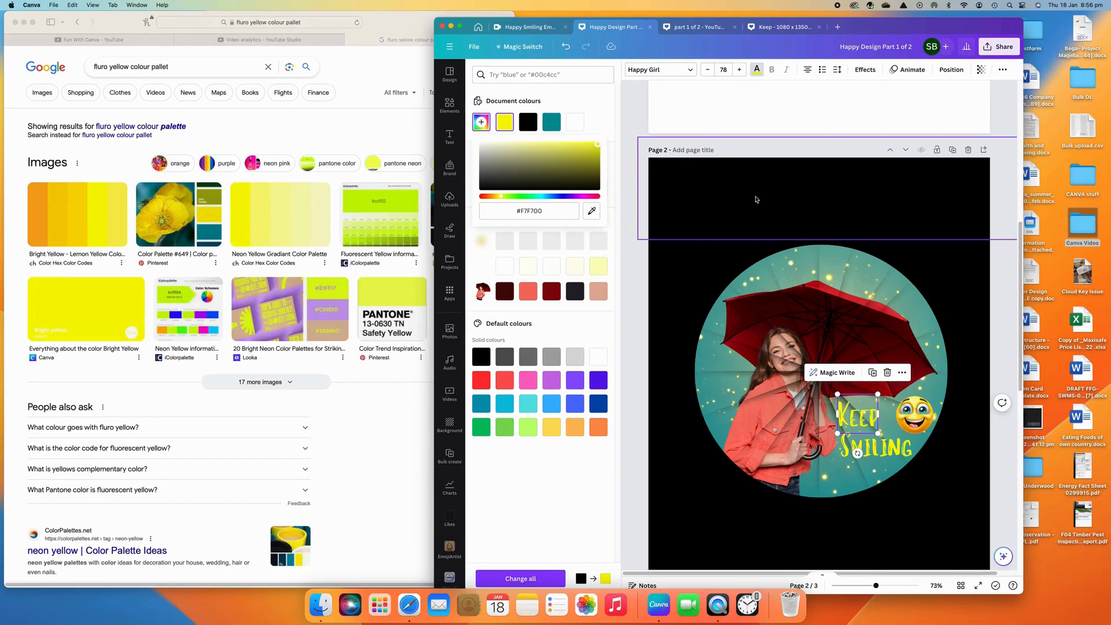
pyautogui.click(768, 123)
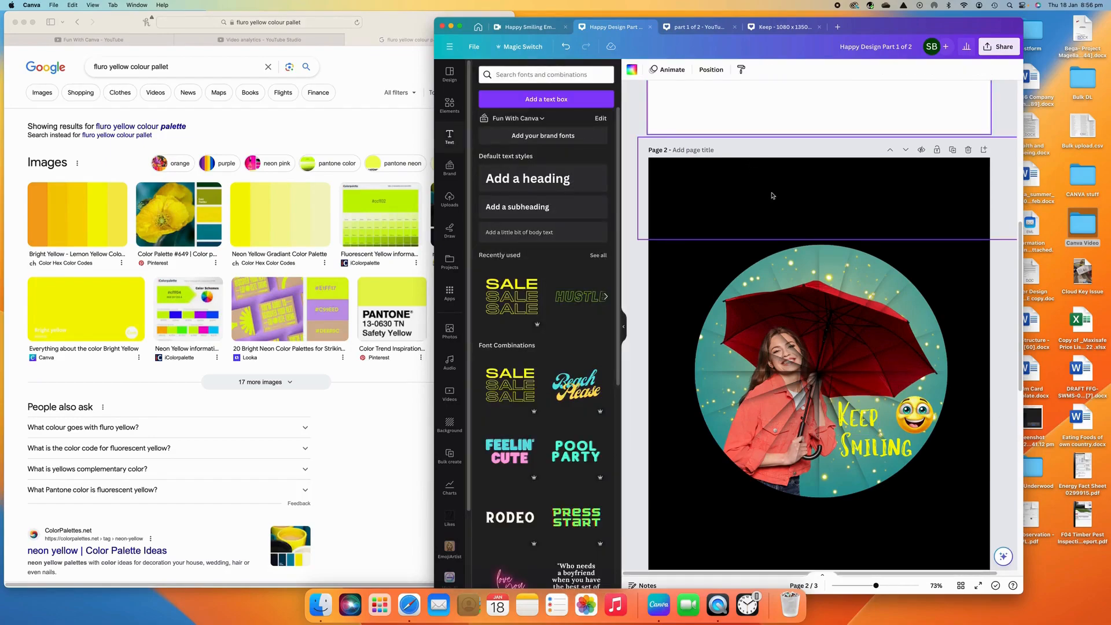
pyautogui.click(460, 26)
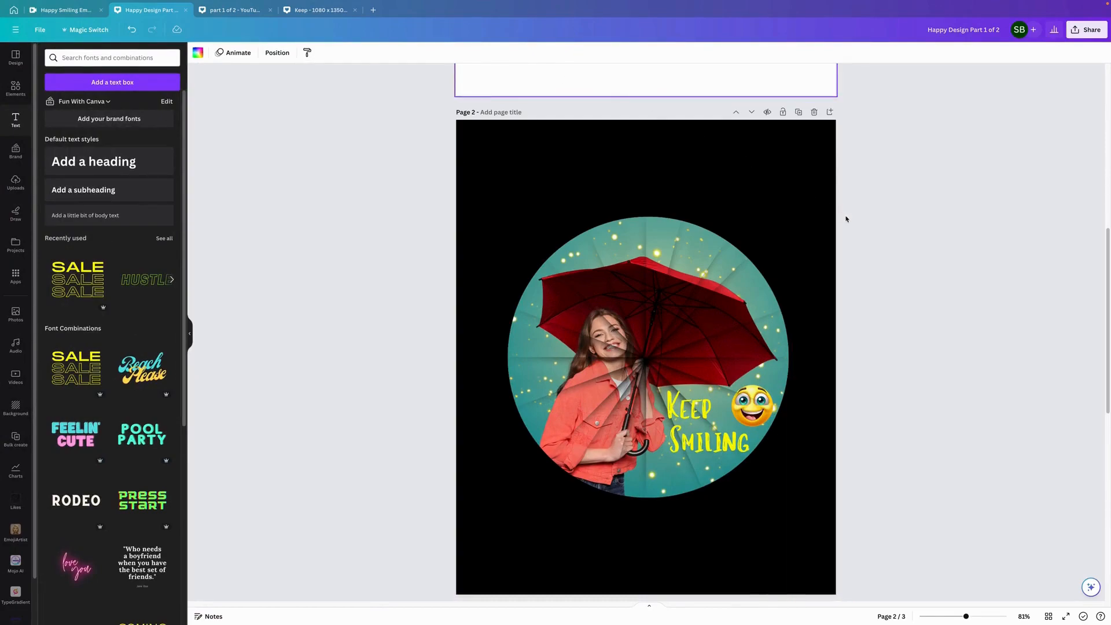
# Move the "Keep" and "Smiling" text layers together beneath all the pleat shadow layers, directly above the emoji layer, and deselect them
pyautogui.click(694, 415)
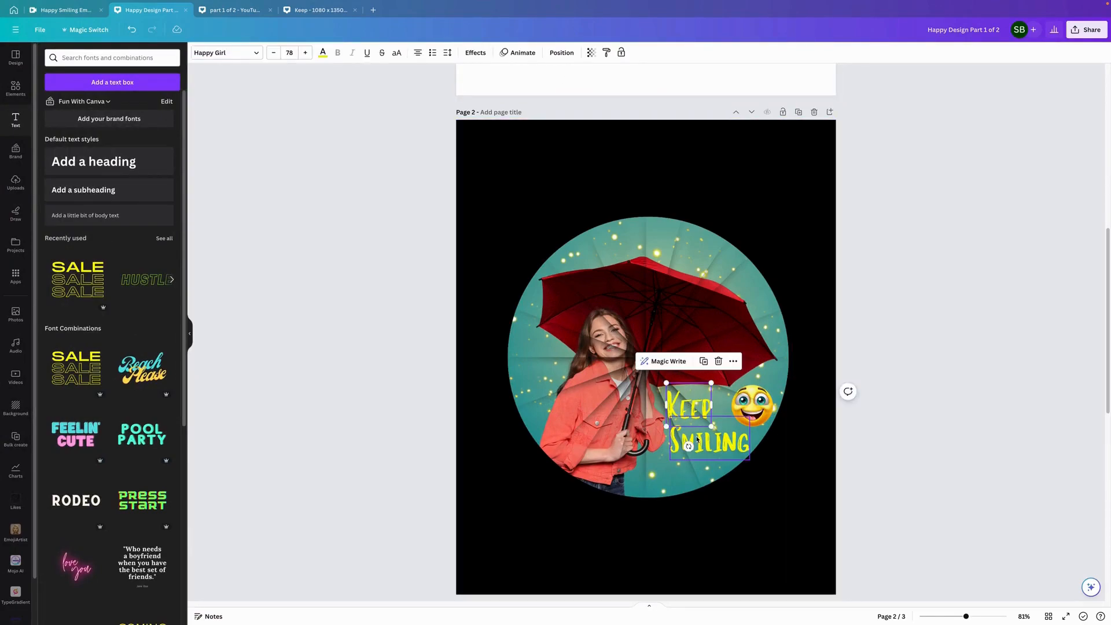
pyautogui.keyDown('shift'); pyautogui.click(698, 440); pyautogui.keyUp('shift')
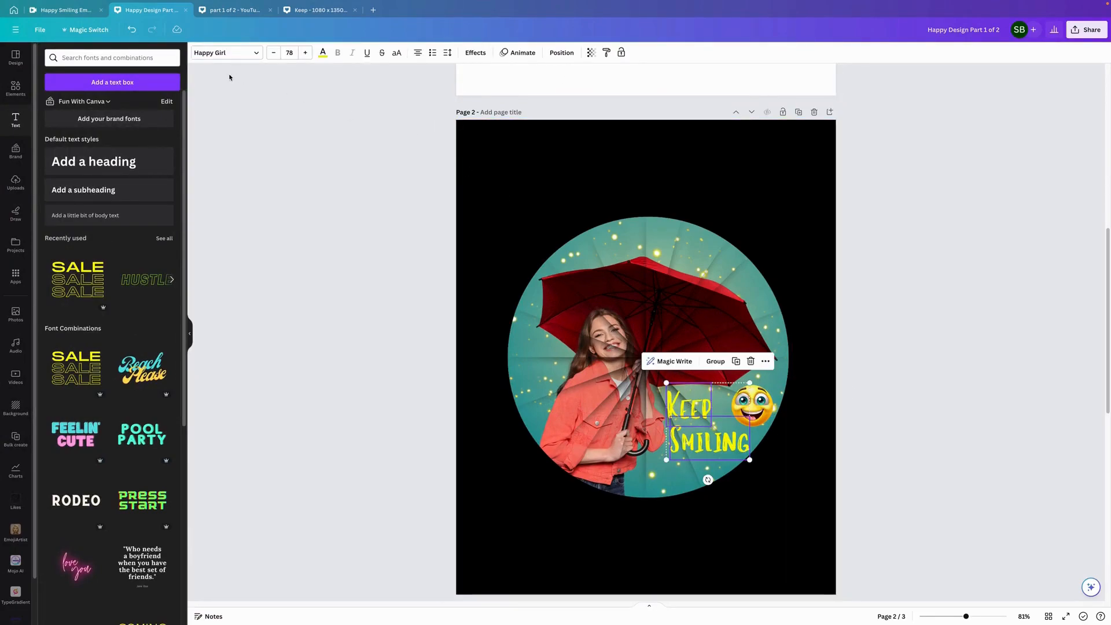
pyautogui.rightClick(629, 398)
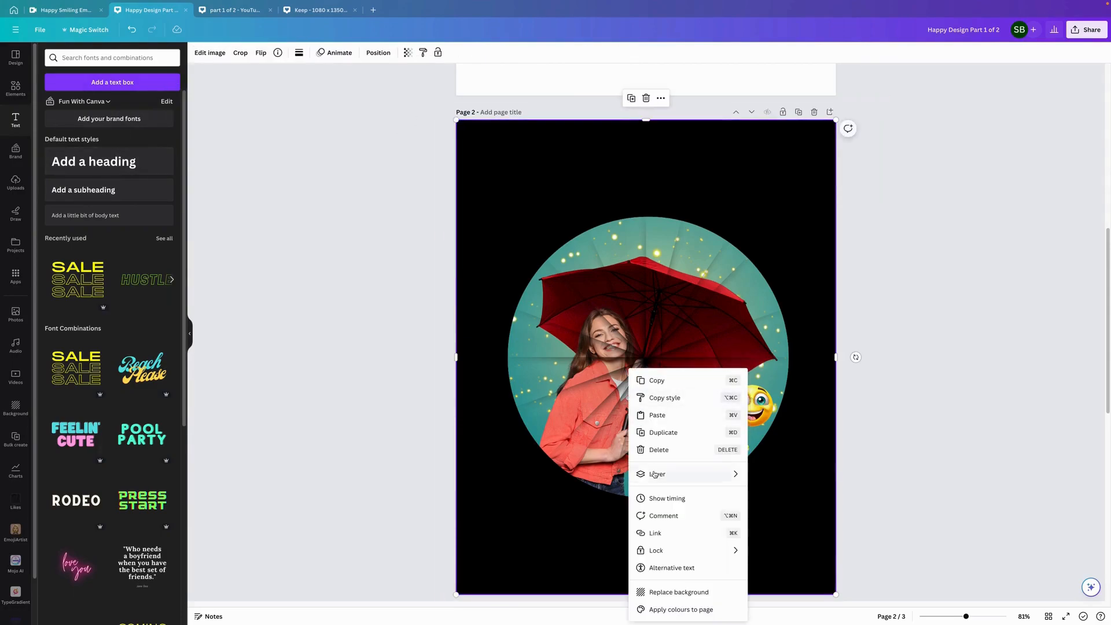
pyautogui.moveTo(694, 474)
pyautogui.hotkey('alt', '1')
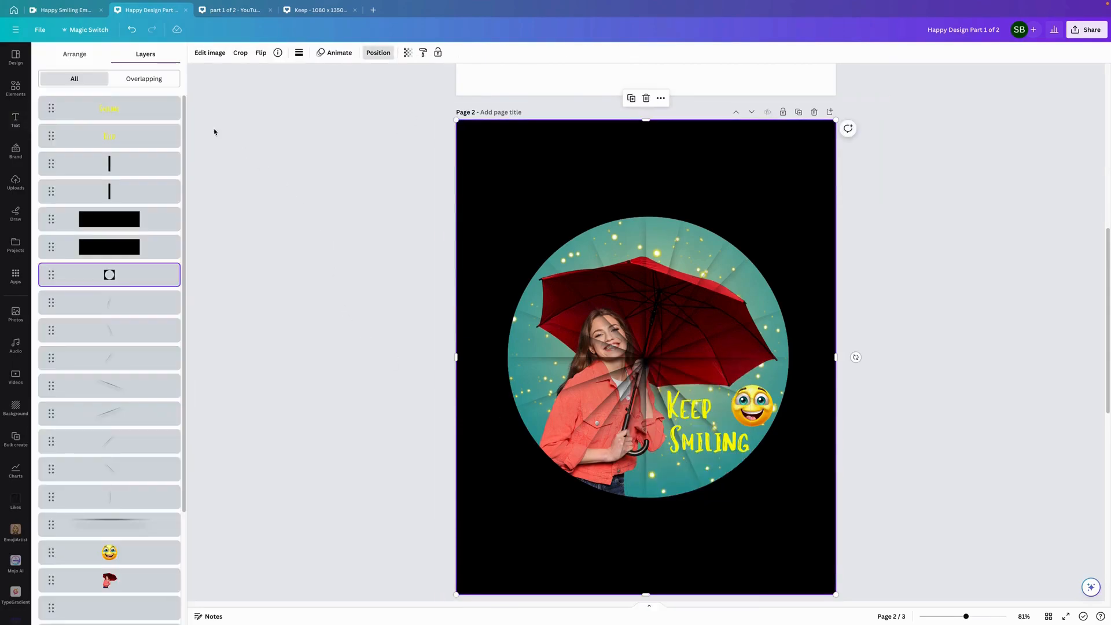
pyautogui.click(135, 111)
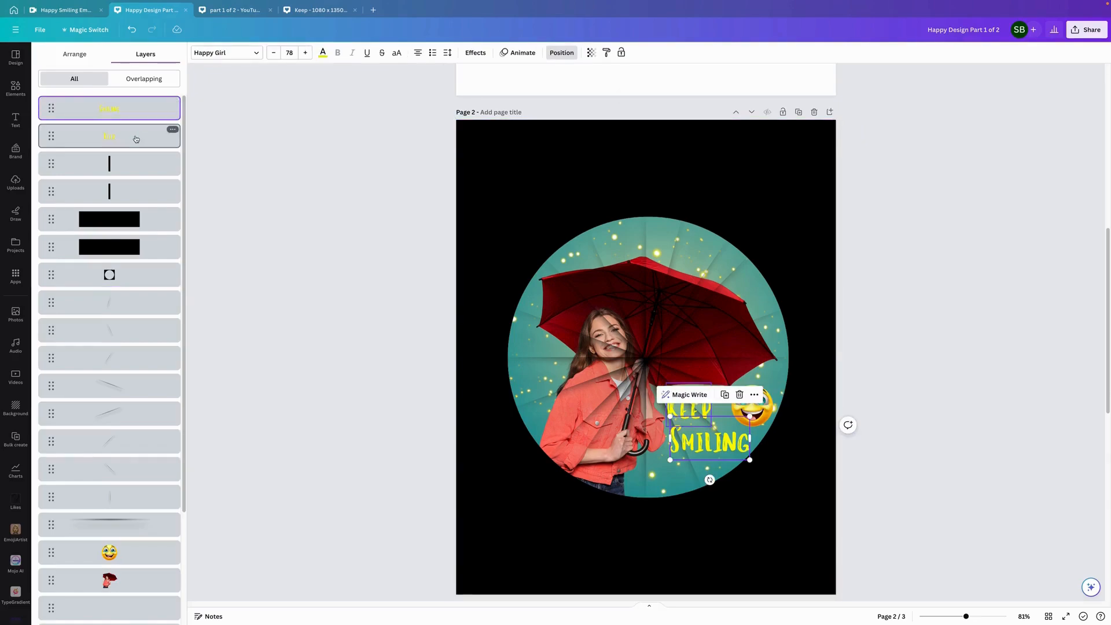
pyautogui.keyDown('shift'); pyautogui.click(135, 139); pyautogui.keyUp('shift')
pyautogui.moveTo(129, 139); pyautogui.dragTo(137, 531)
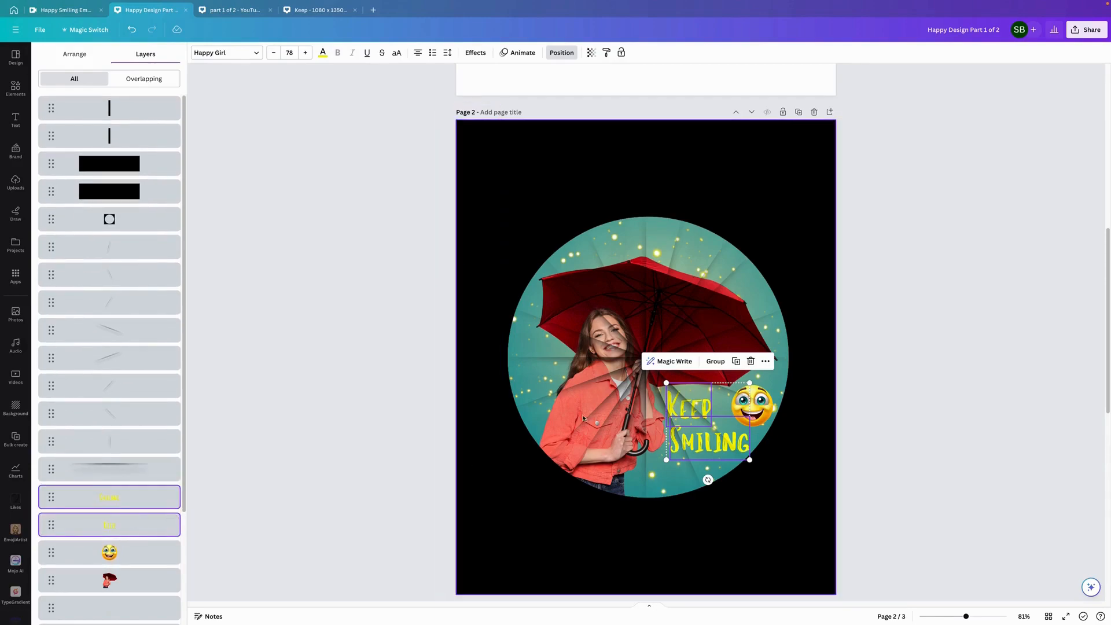
pyautogui.click(967, 245)
pyautogui.click(967, 244)
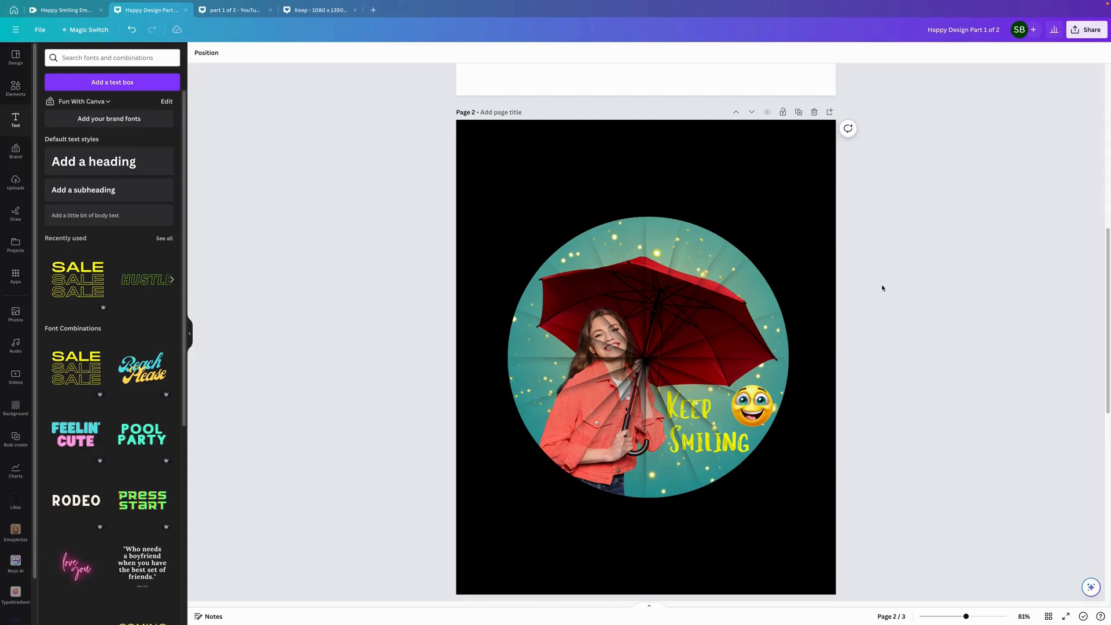
pyautogui.moveTo(764, 8)
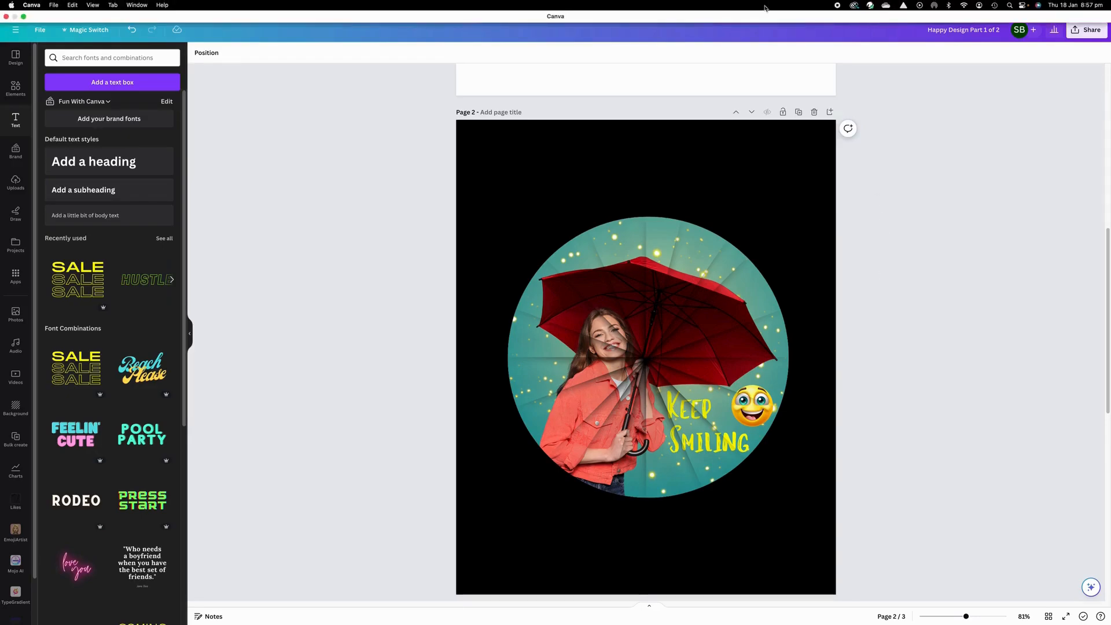